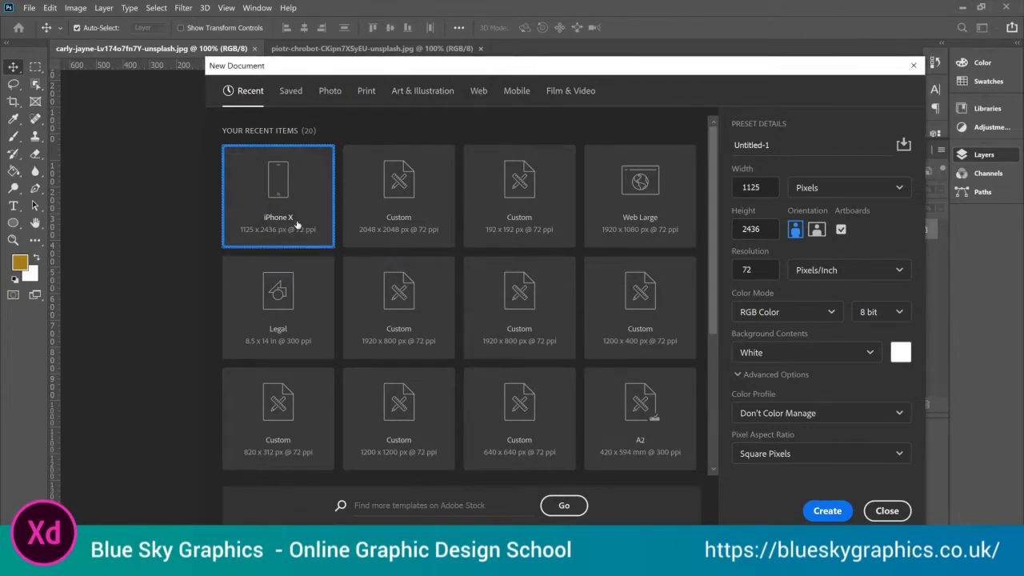
- Create an iPhone X artboard document of 1125 x 2436 px and bring the salad plate photo into it
click(826, 510)
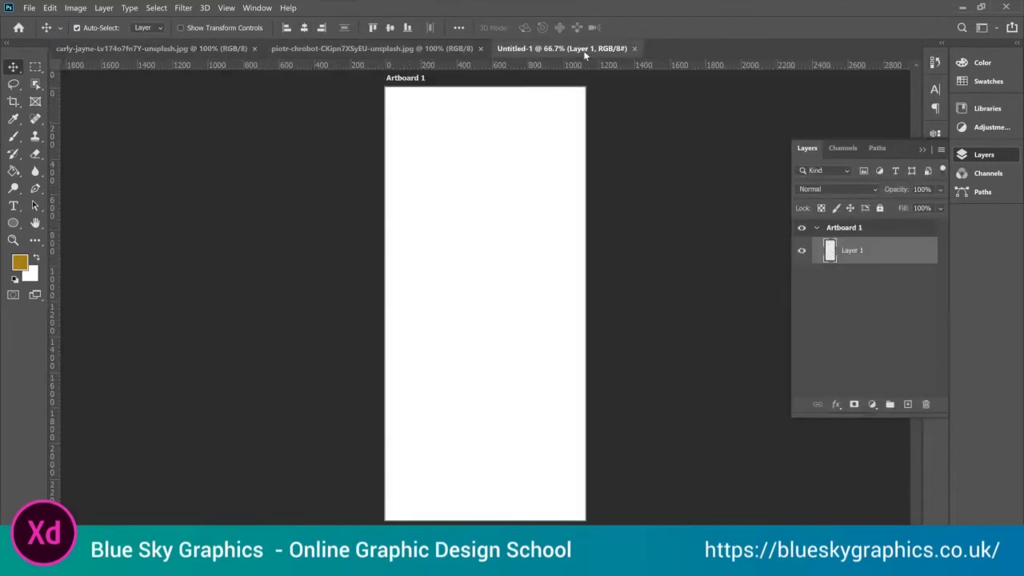
click(314, 50)
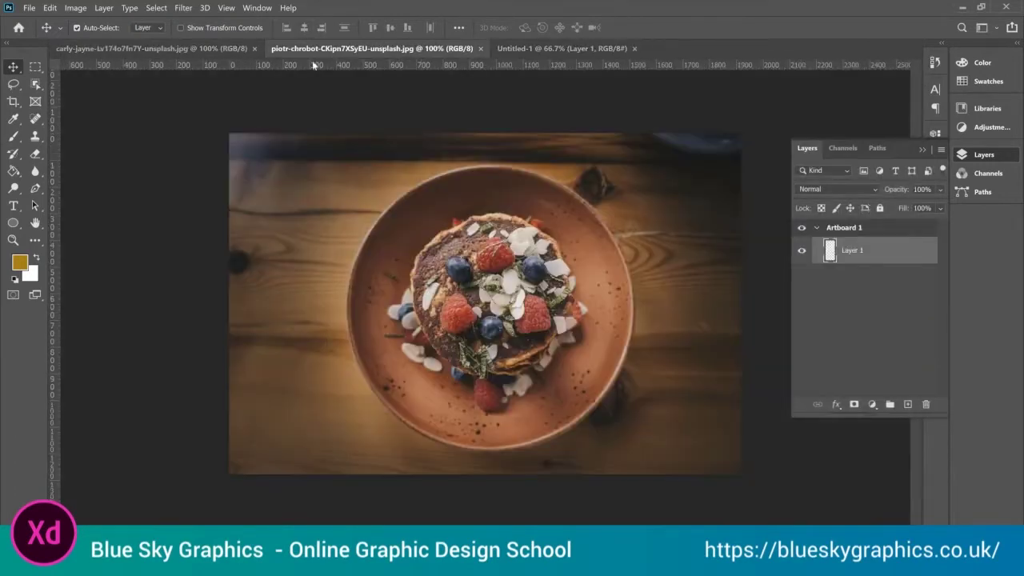
click(205, 51)
drag(382, 224, 564, 308)
- Scale down the salad photo and centre the plate horizontally on the artboard
key(ctrl+t)
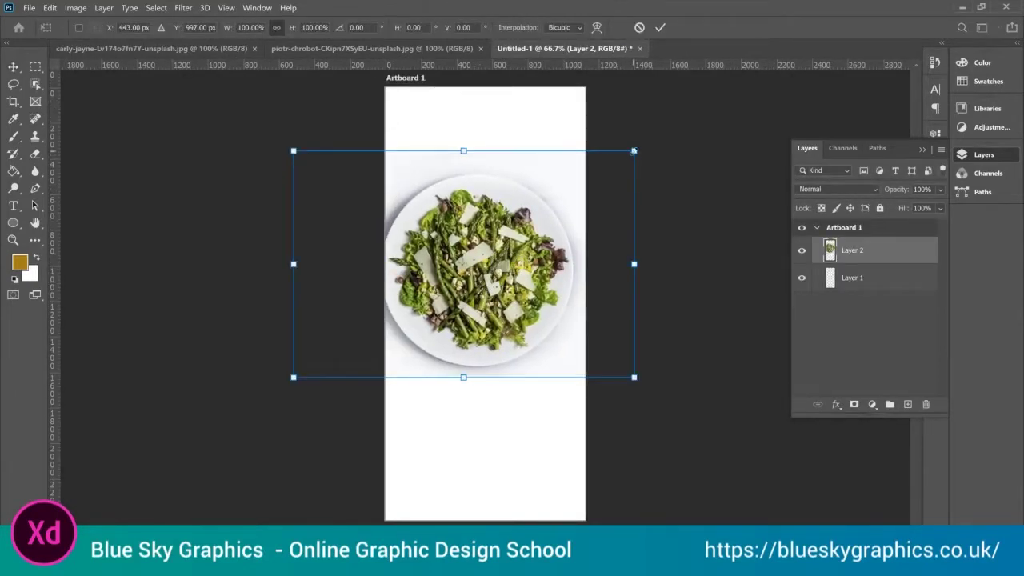
drag(632, 151, 557, 202)
drag(501, 257, 533, 242)
key(Return)
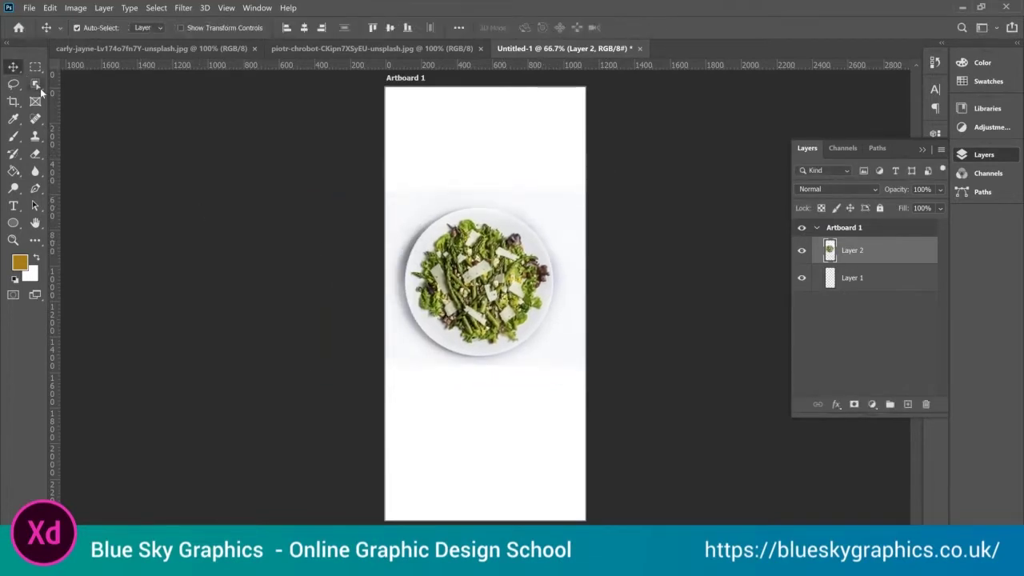
- Select the salad plate with the Quick Selection tool and open the selection in Select and Mask
click(40, 88)
click(77, 100)
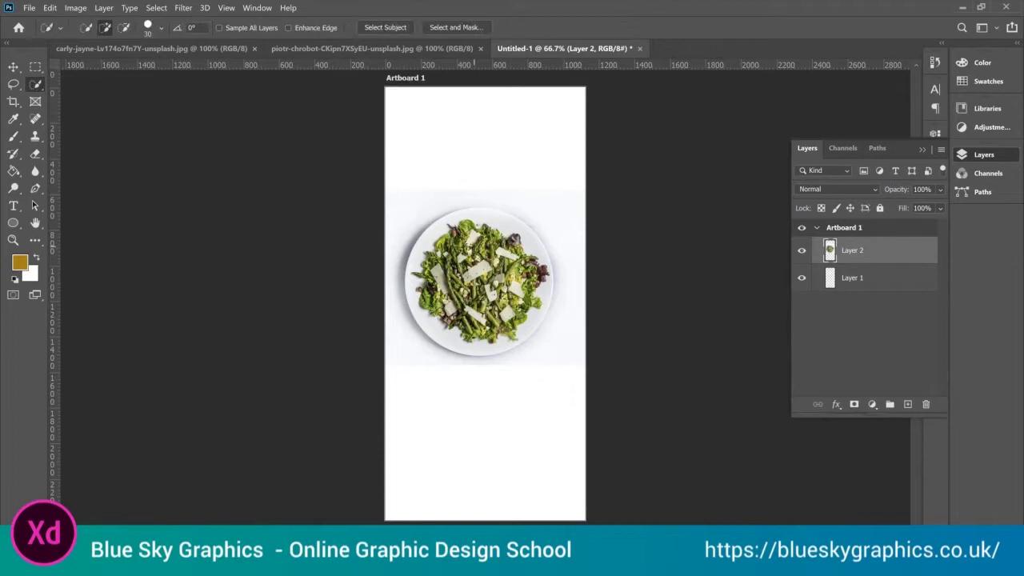
mouse_move(436, 230)
mouse_down()
mouse_move(419, 248)
mouse_move(458, 343)
mouse_move(475, 340)
mouse_move(527, 313)
mouse_move(525, 255)
mouse_move(496, 227)
mouse_move(455, 238)
mouse_up()
click(443, 28)
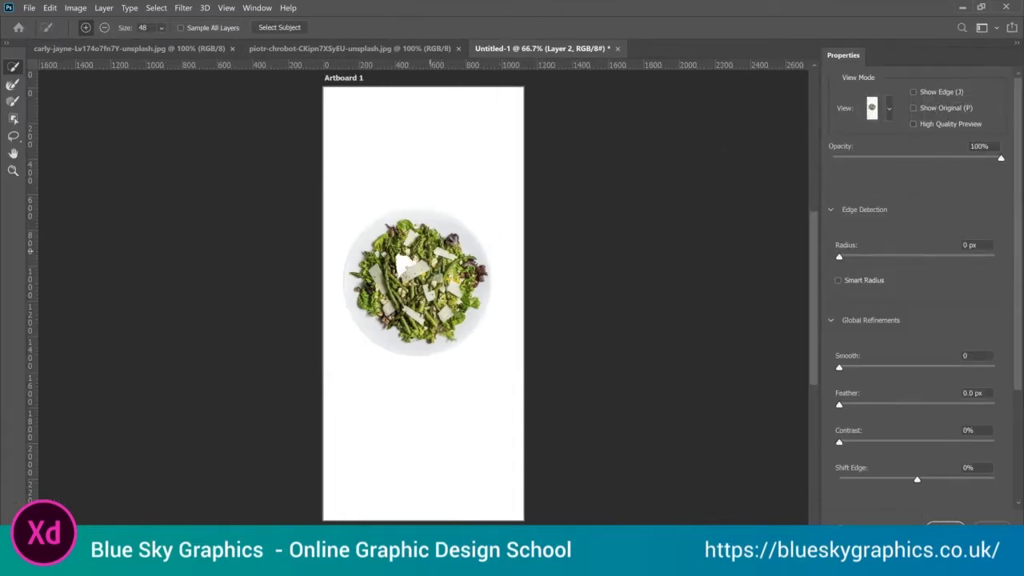
- Paint the missing patch of salad back into the selection using a 64 px brush
click(12, 102)
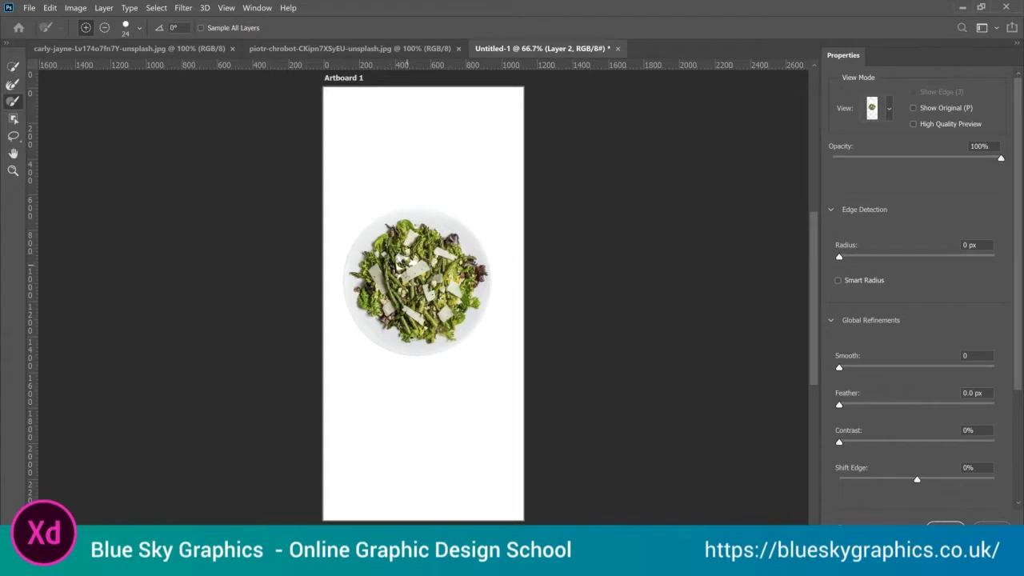
right_click(428, 271)
drag(435, 291, 458, 293)
key(Return)
click(890, 113)
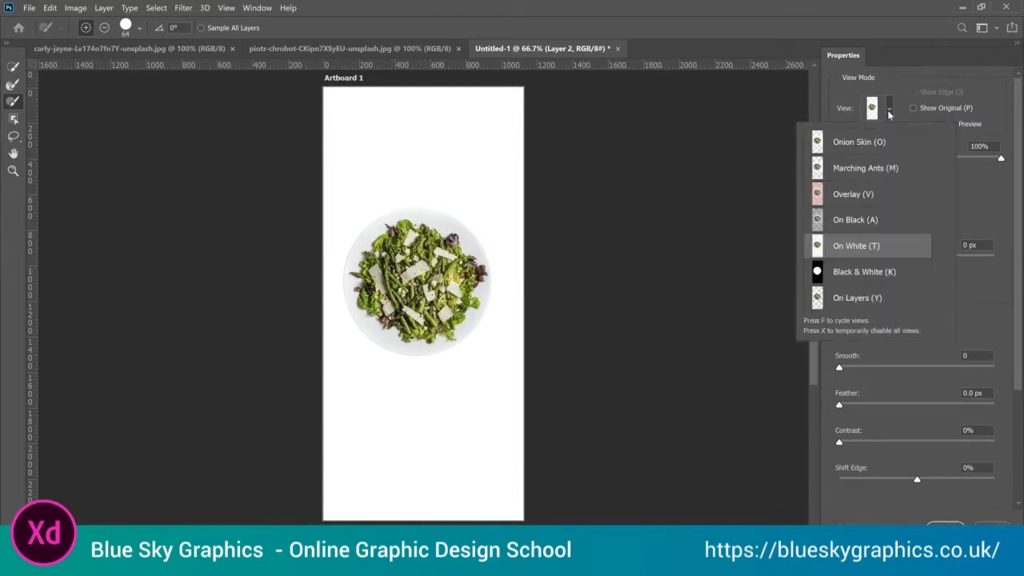
click(889, 115)
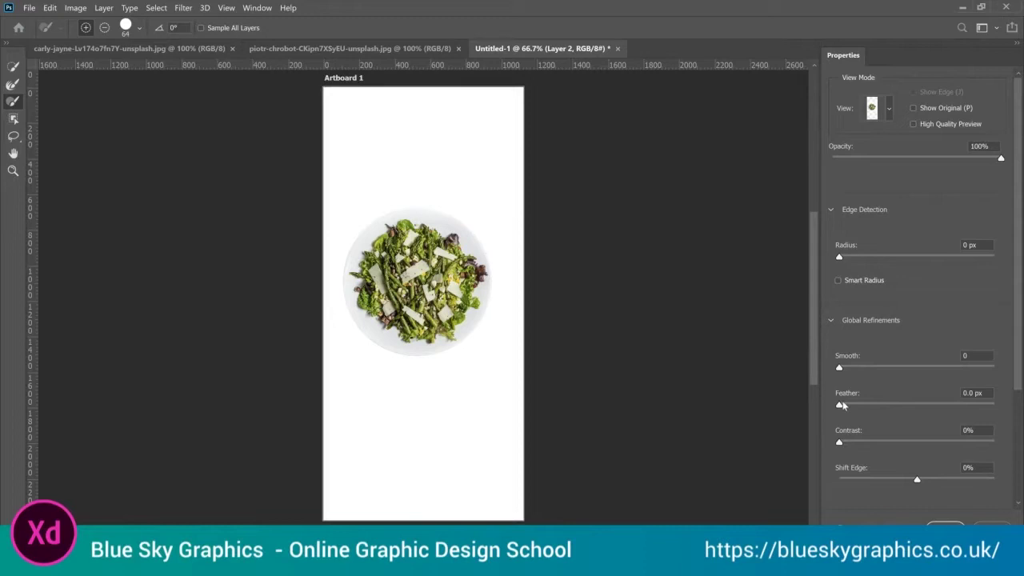
- Refine the plate selection with Feather 0.4 px and Smooth 10, and output it to a new layer
drag(839, 404, 841, 404)
drag(845, 366, 853, 366)
scroll(1019, 323, down, 4)
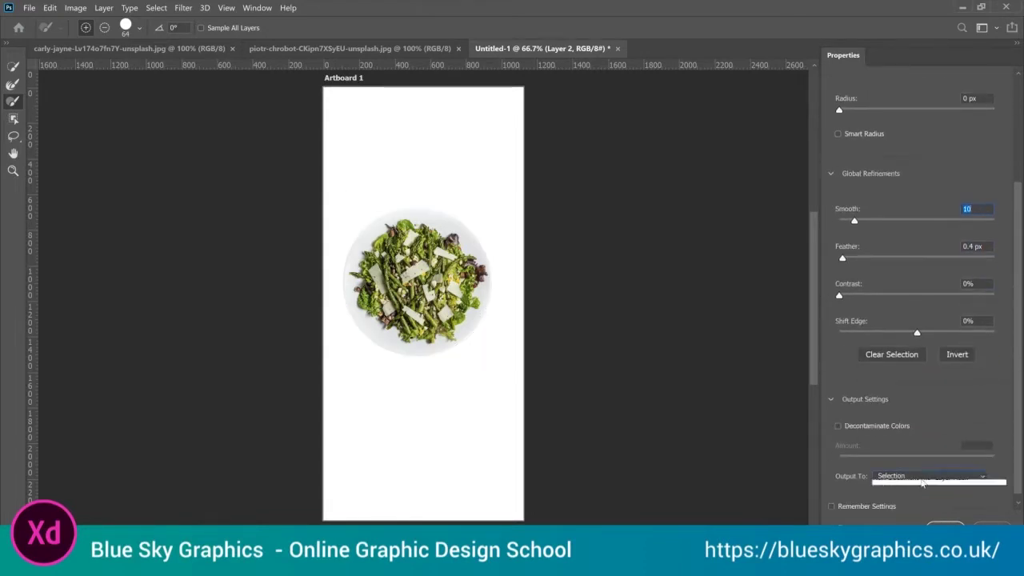
click(921, 475)
click(907, 506)
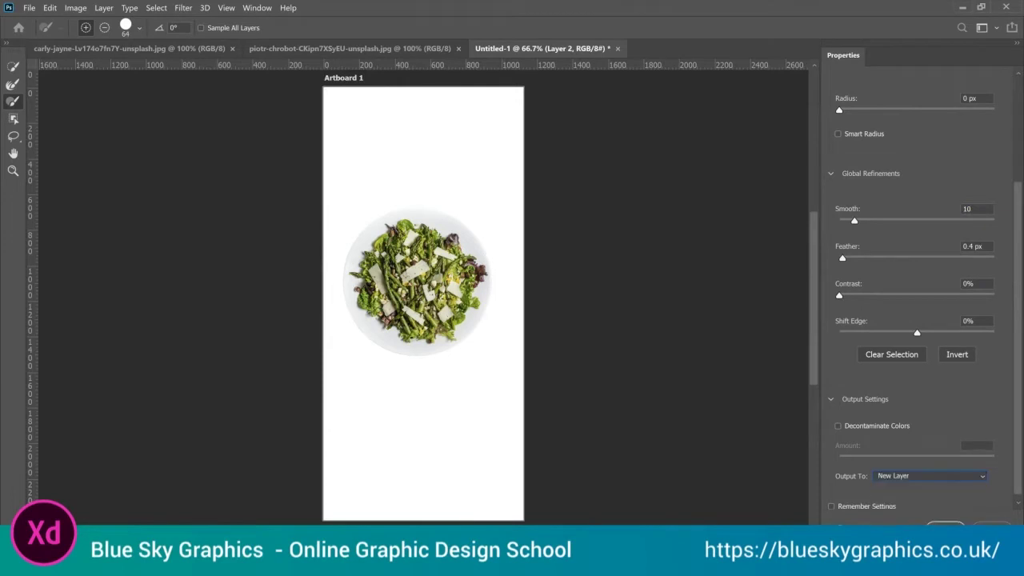
click(980, 533)
- Move the cut-out salad plate to the upper-left area of the artboard, partly over its left edge
key(v)
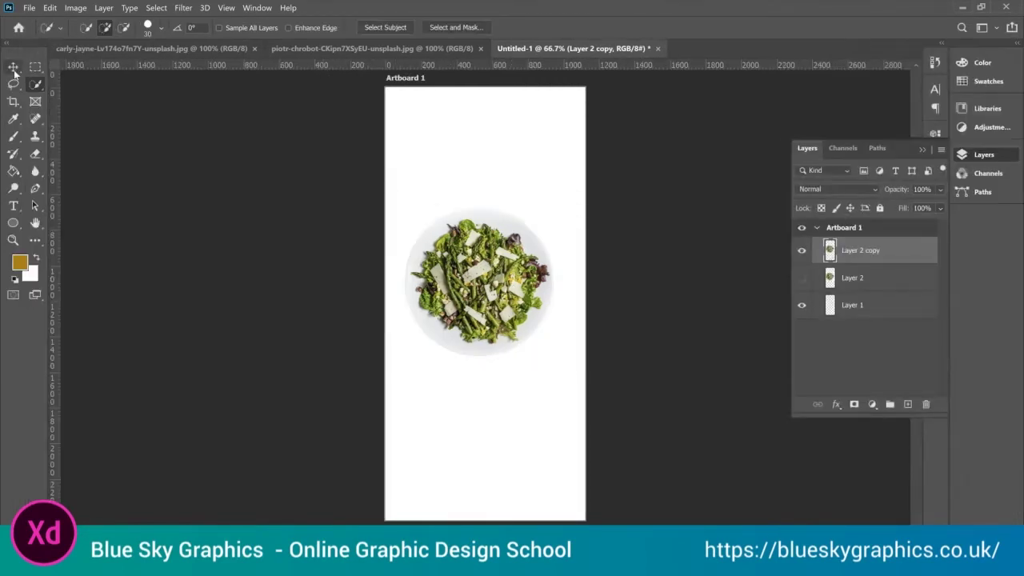
drag(480, 257, 445, 134)
drag(444, 94, 443, 134)
- Remove the faint leftover background strip beside the plate with a rectangular selection, and deselect
click(35, 67)
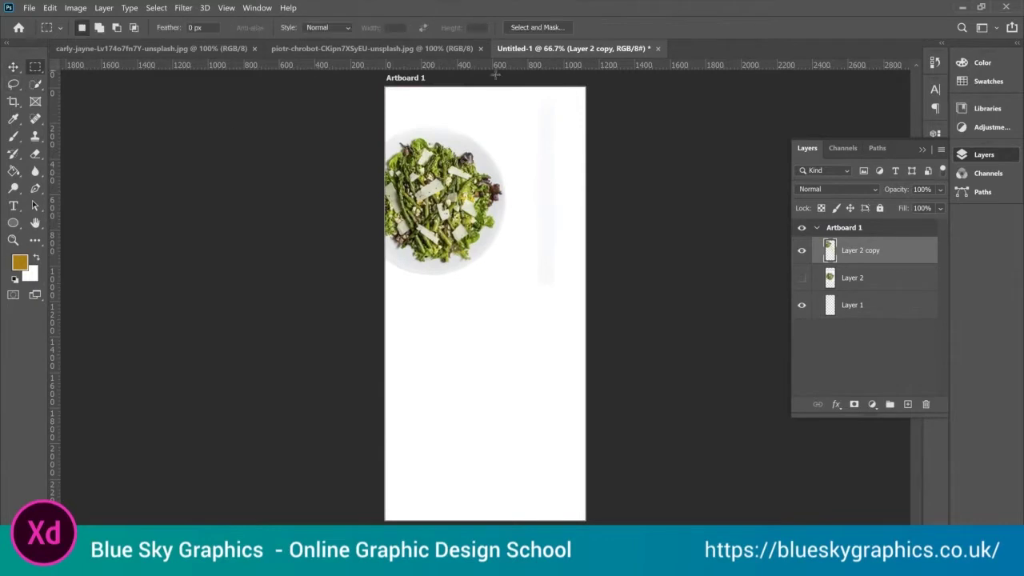
drag(516, 100, 564, 312)
key(ctrl+d)
- Move the salad plate into the artboard's top-left corner and enlarge it so it is cropped by both edges
click(13, 67)
drag(464, 232, 462, 174)
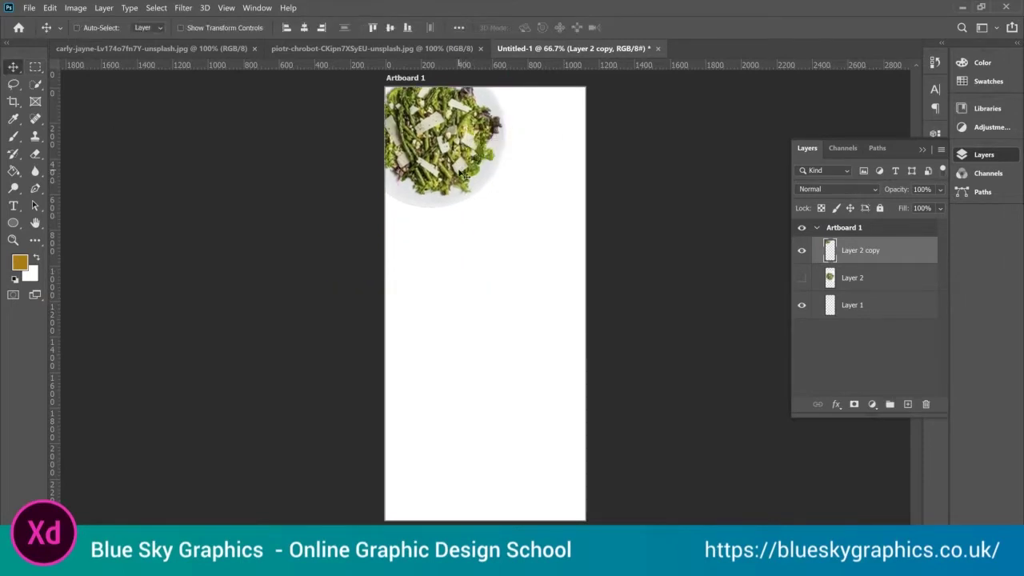
key(ctrl+t)
drag(506, 216, 529, 243)
drag(497, 190, 486, 189)
key(Return)
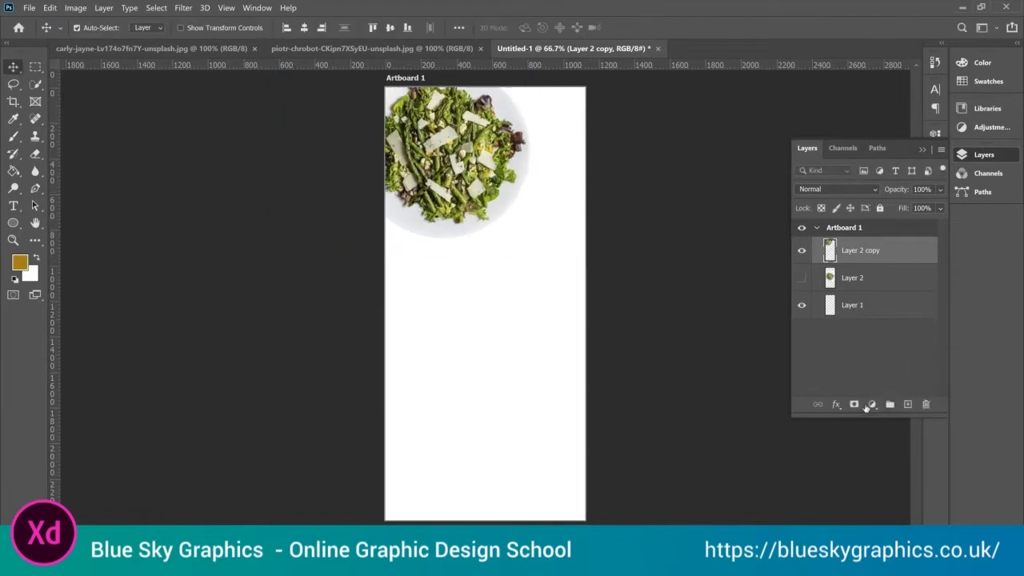
- Add a drop shadow to the plate layer with opacity 14%, angle 140°, distance 15 px, spread 15% and size 35 px
click(836, 405)
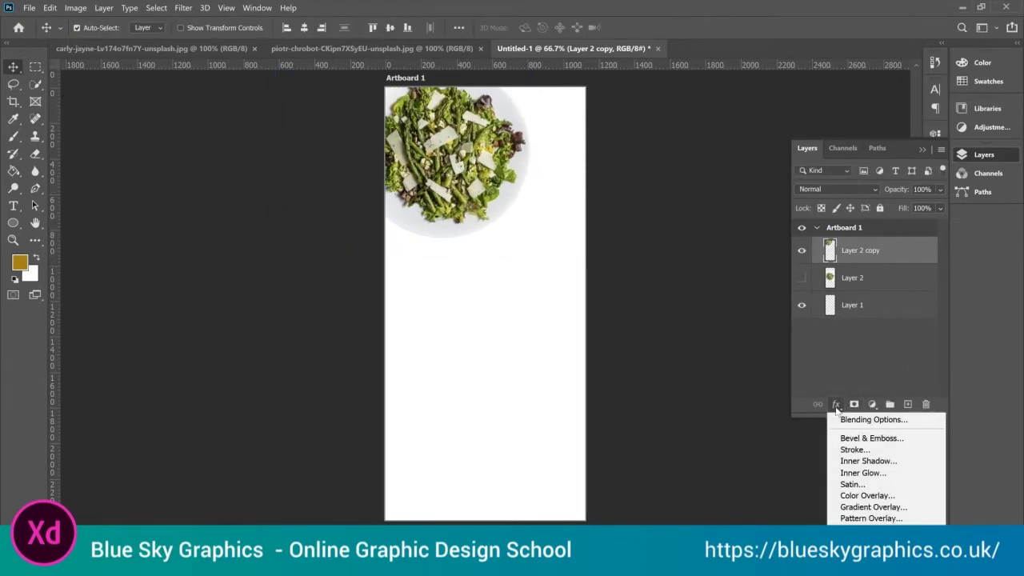
click(870, 541)
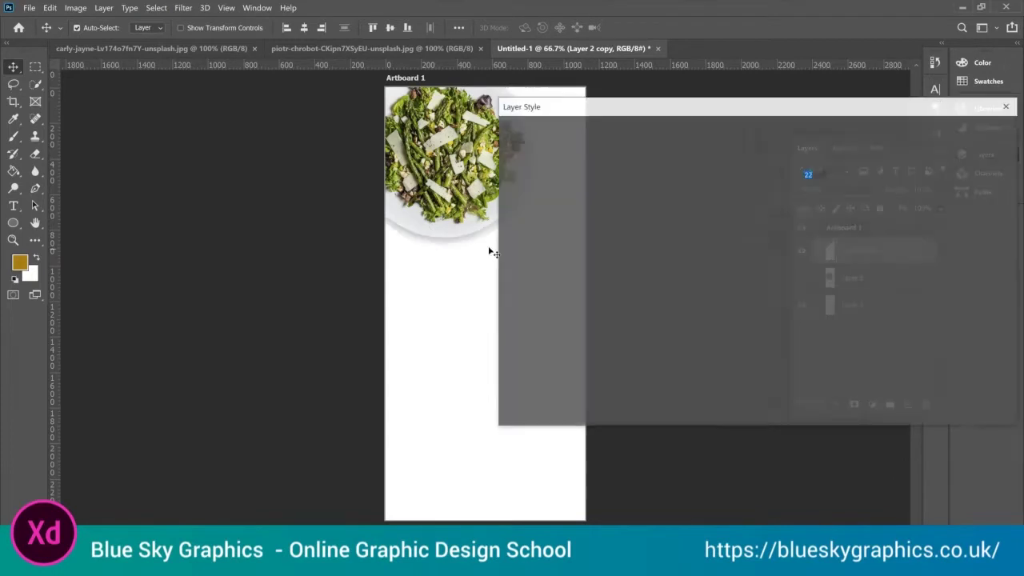
drag(603, 108, 698, 149)
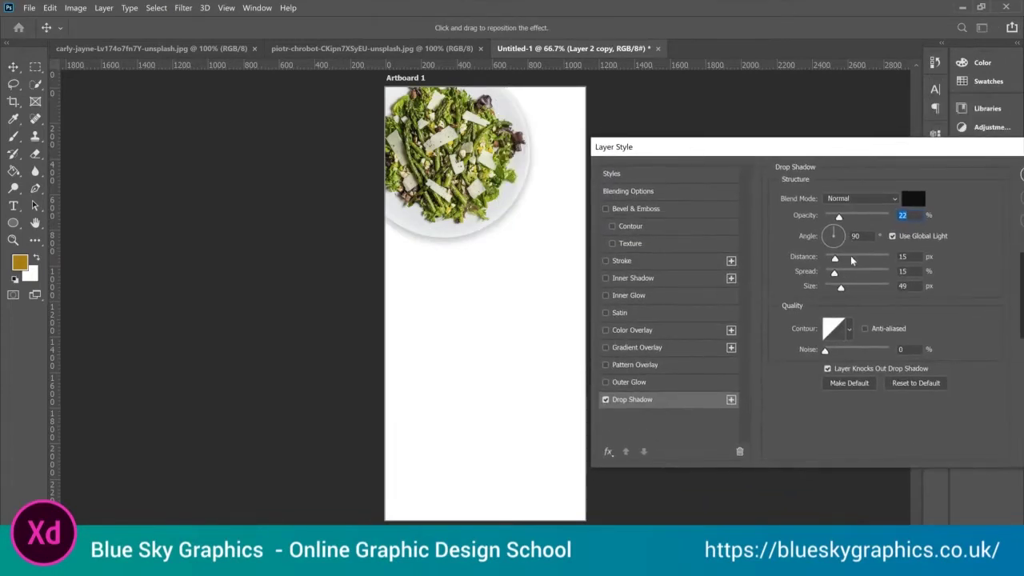
mouse_move(838, 239)
mouse_down()
mouse_move(851, 250)
mouse_move(844, 256)
mouse_move(825, 229)
mouse_up()
drag(840, 289, 833, 290)
drag(838, 217, 833, 217)
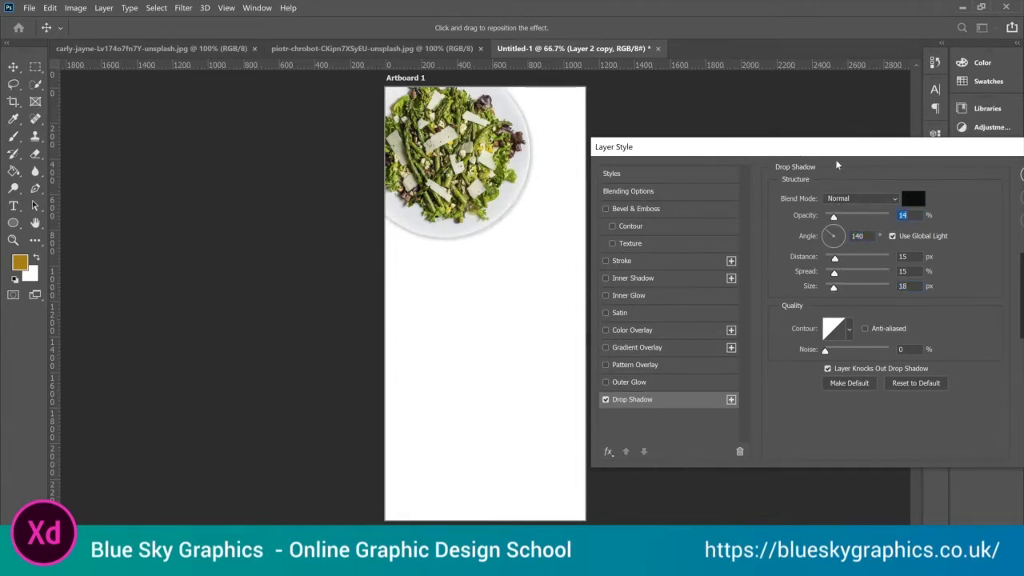
drag(836, 149, 819, 154)
drag(816, 289, 820, 294)
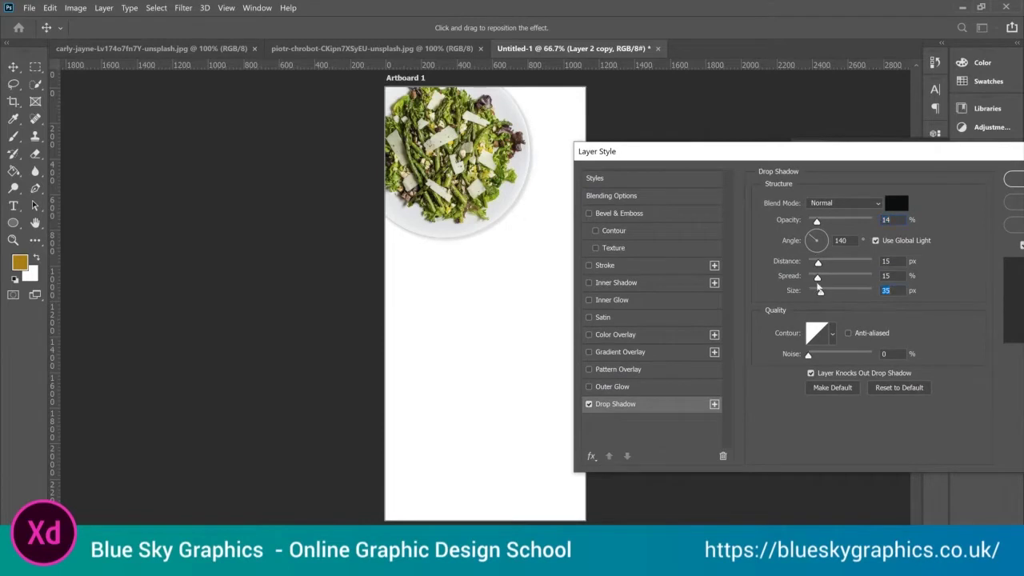
click(1012, 178)
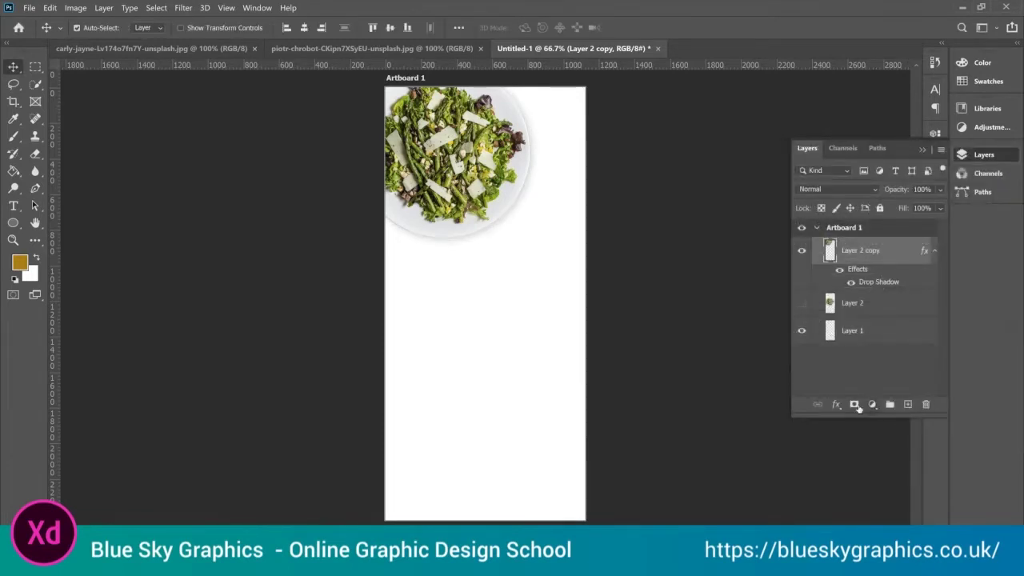
- Add a solid colour fill layer in yellow ffe552 and place it beneath the salad plate layer
click(871, 405)
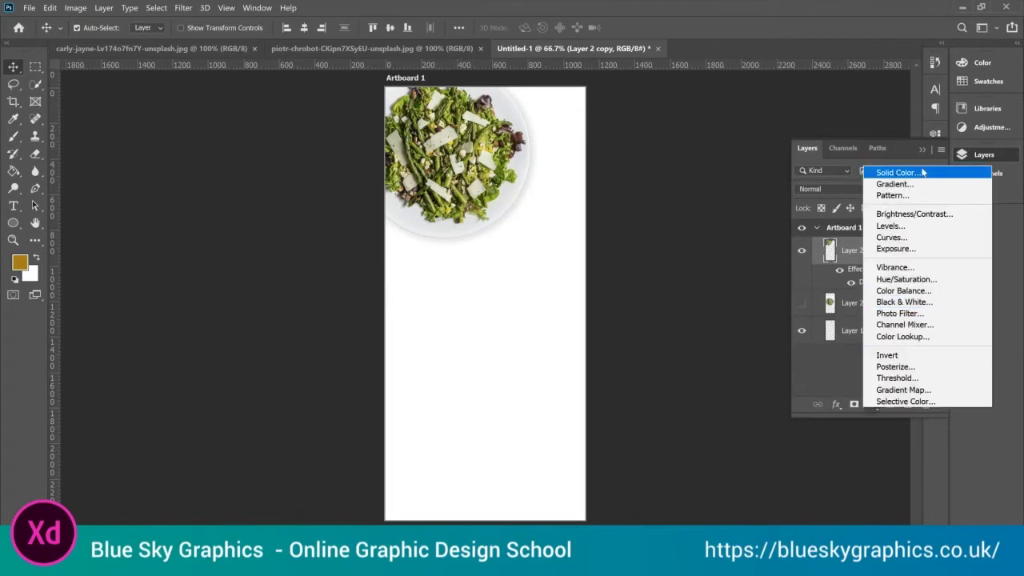
click(872, 170)
mouse_move(630, 294)
mouse_down()
mouse_move(657, 331)
mouse_move(644, 293)
mouse_up()
drag(672, 344, 672, 419)
drag(633, 287, 602, 256)
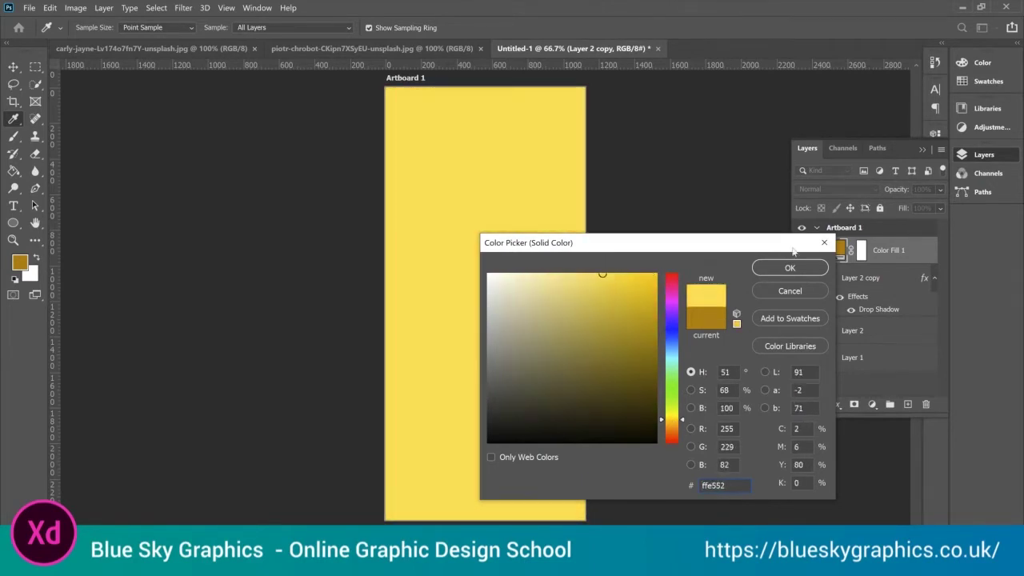
click(789, 268)
drag(909, 251, 909, 321)
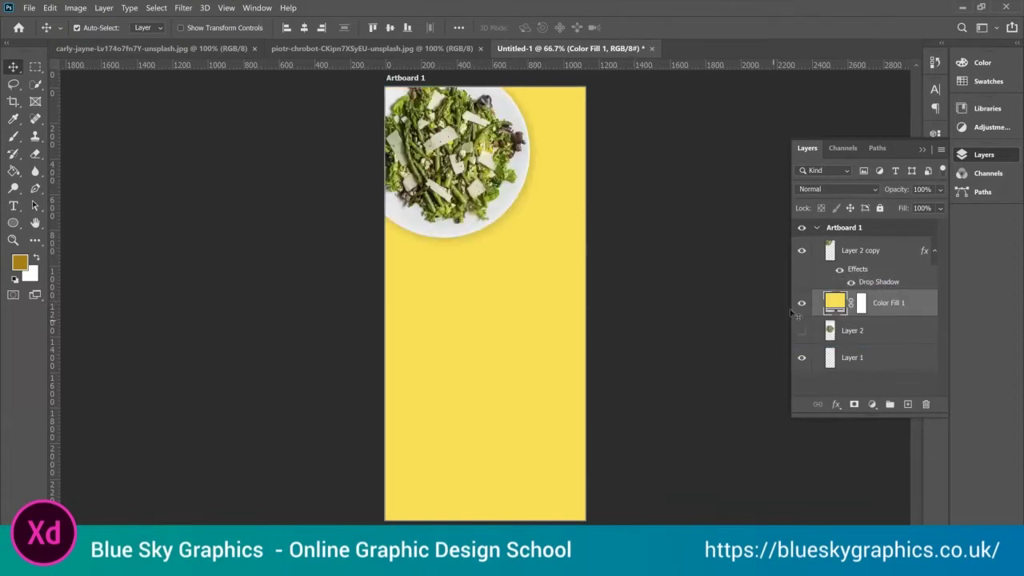
- Change the background fill layer's colour to a brighter yellow, ffee35
double_click(834, 302)
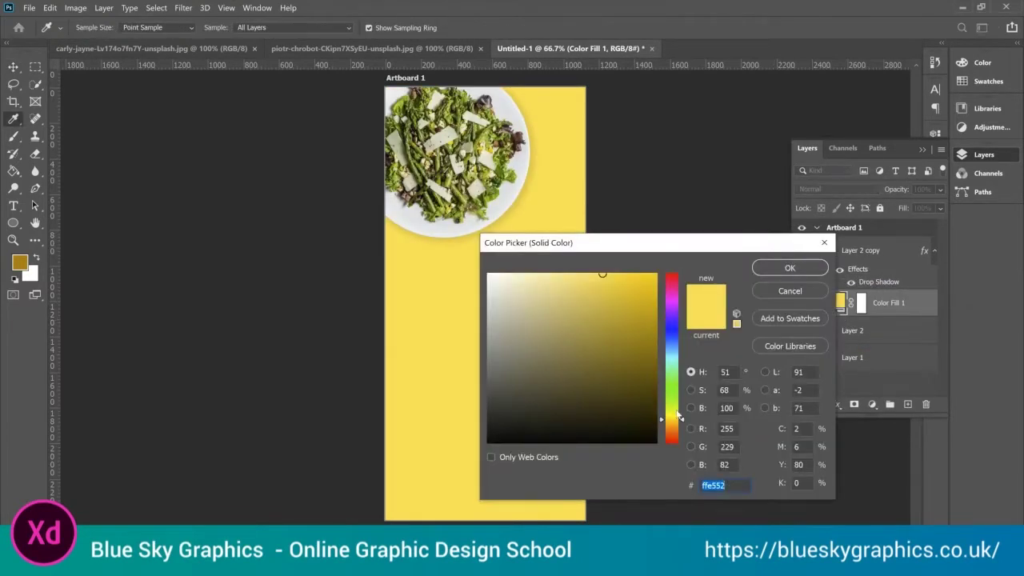
drag(678, 417, 674, 419)
mouse_move(640, 305)
mouse_down()
mouse_move(650, 280)
mouse_move(662, 286)
mouse_up()
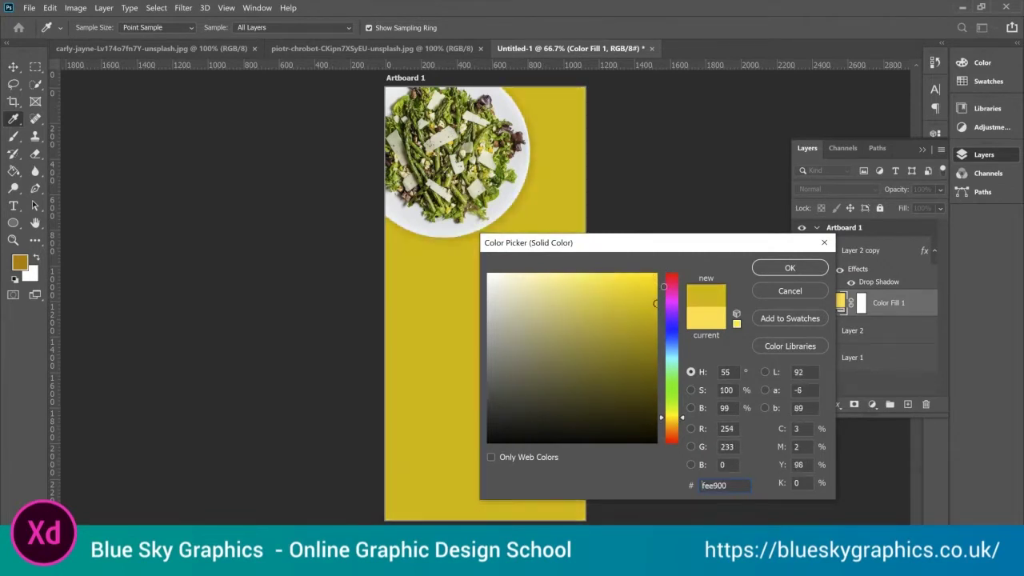
click(788, 268)
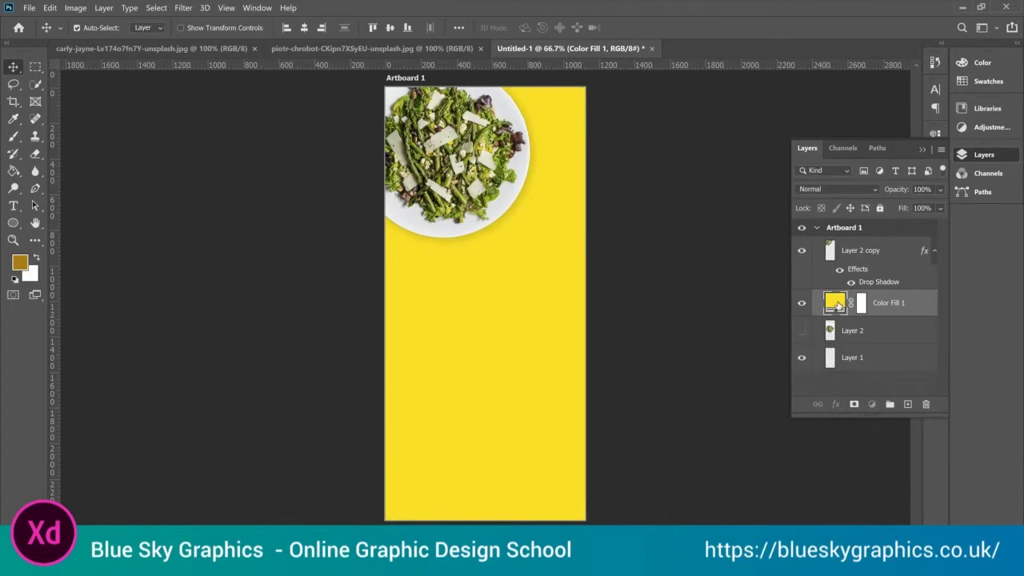
double_click(836, 304)
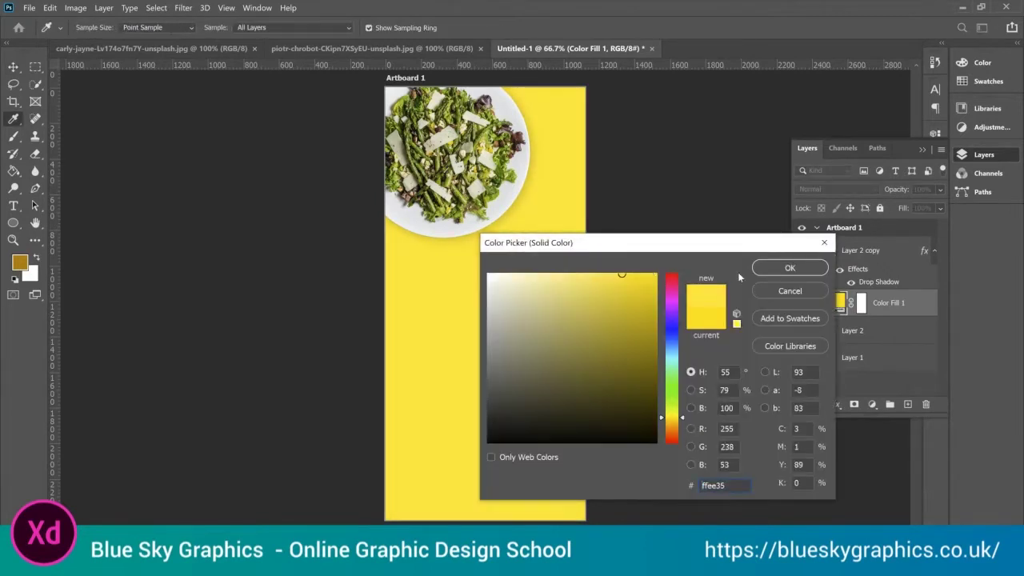
click(788, 268)
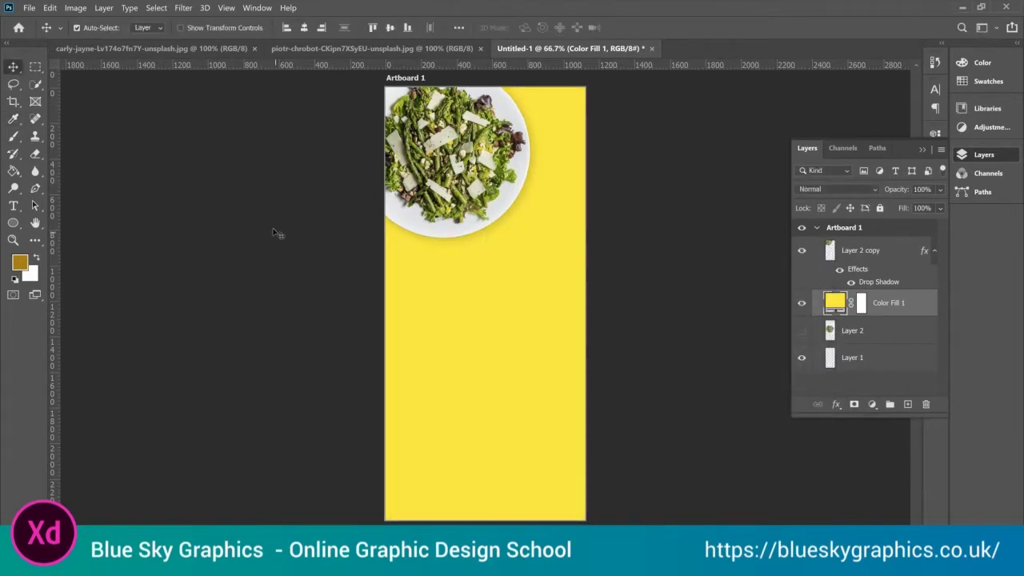
- Add a horizontal text layer below the salad plate reading "Welcome To Foode", with each word on its own line
click(192, 241)
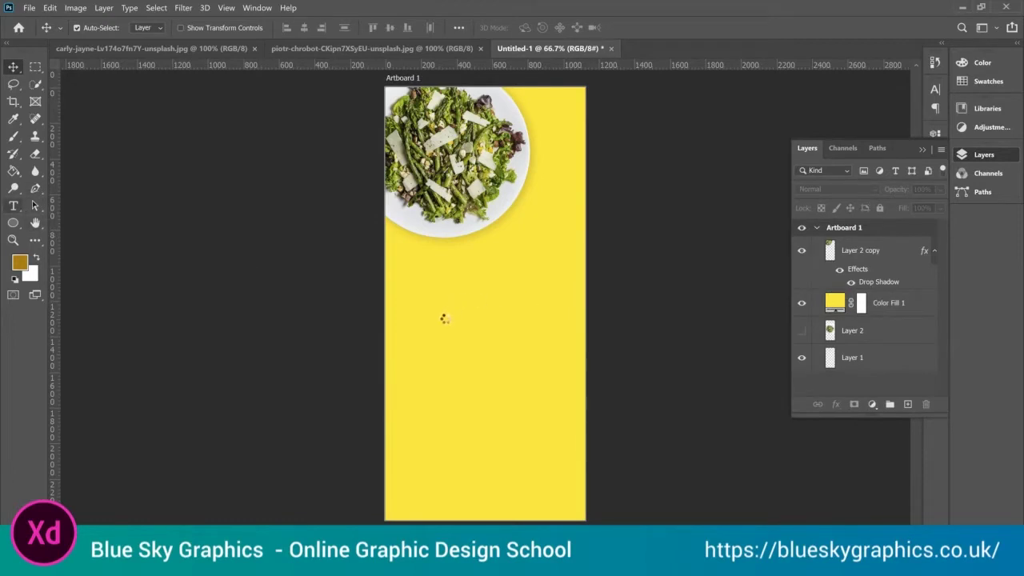
click(13, 206)
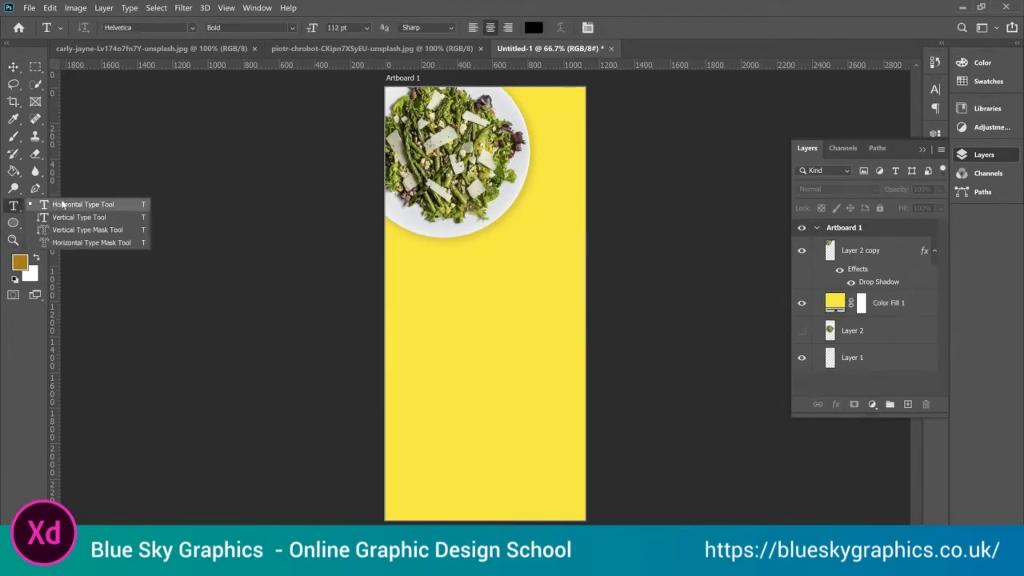
click(66, 205)
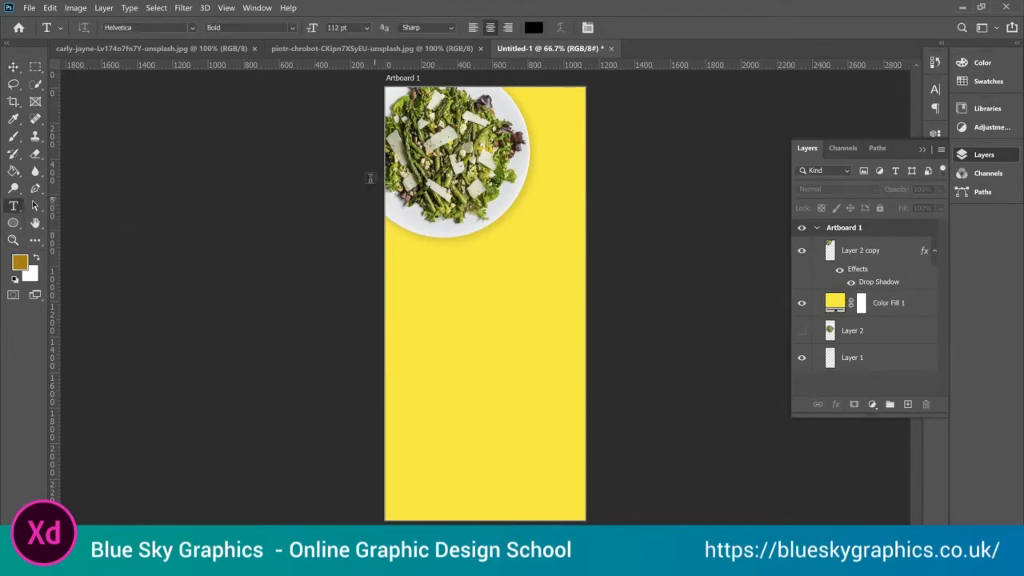
click(440, 304)
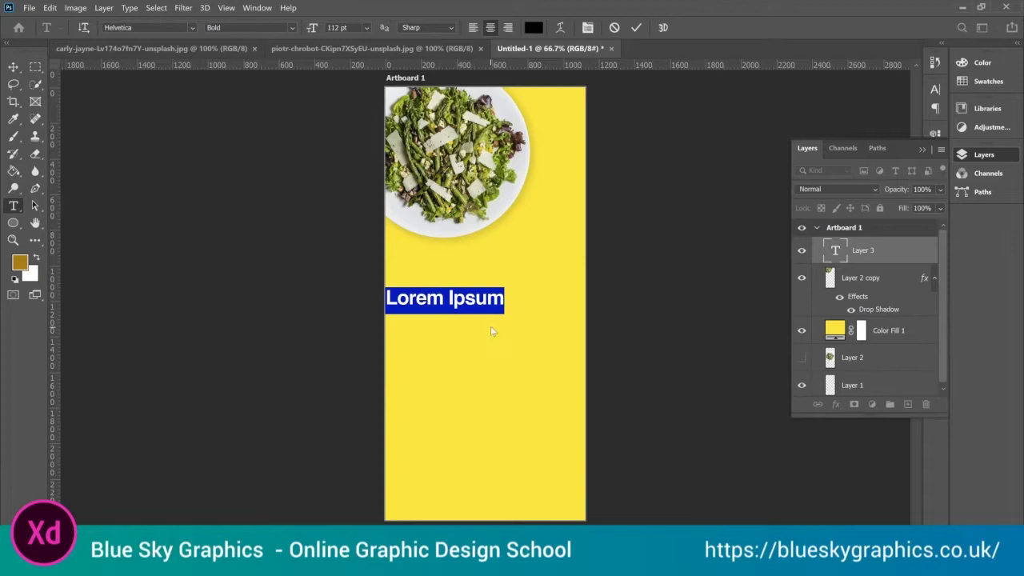
text(W)
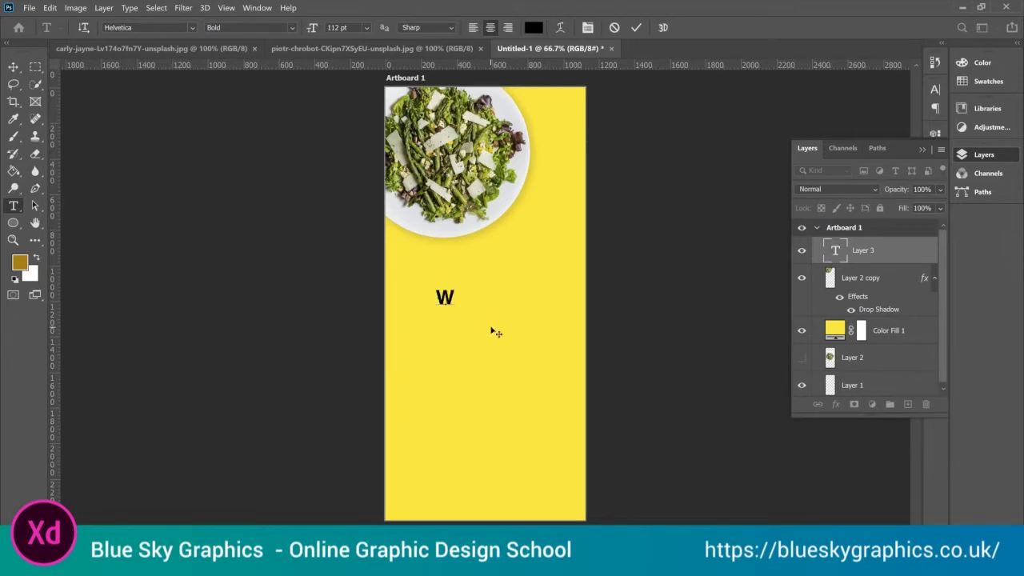
text(elcom)
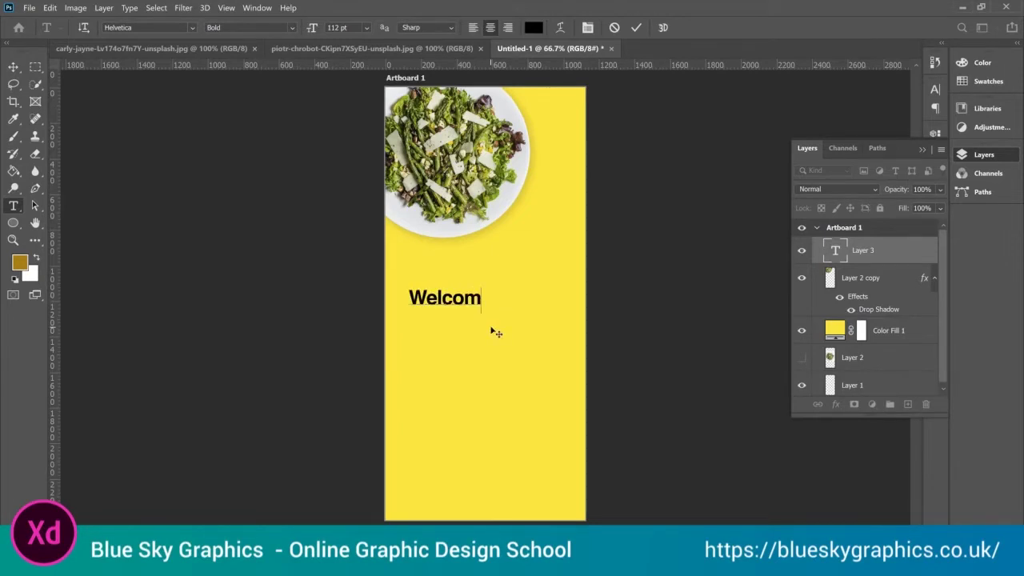
text(e)
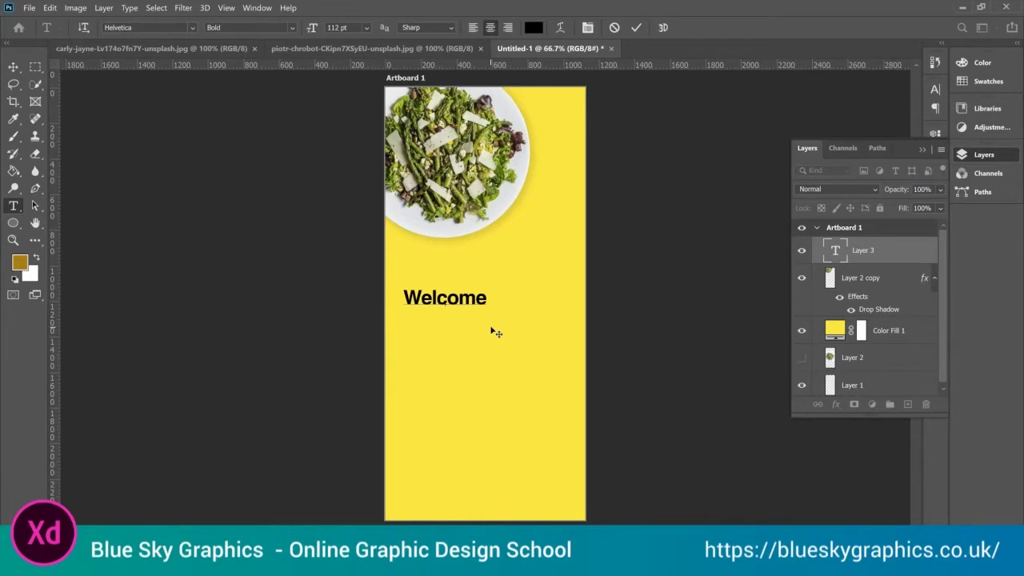
key(Return)
text(To)
key(BackSpace)
key(BackSpace)
text(to)
key(BackSpace)
key(BackSpace)
text(To)
key(Return)
text(Fodde)
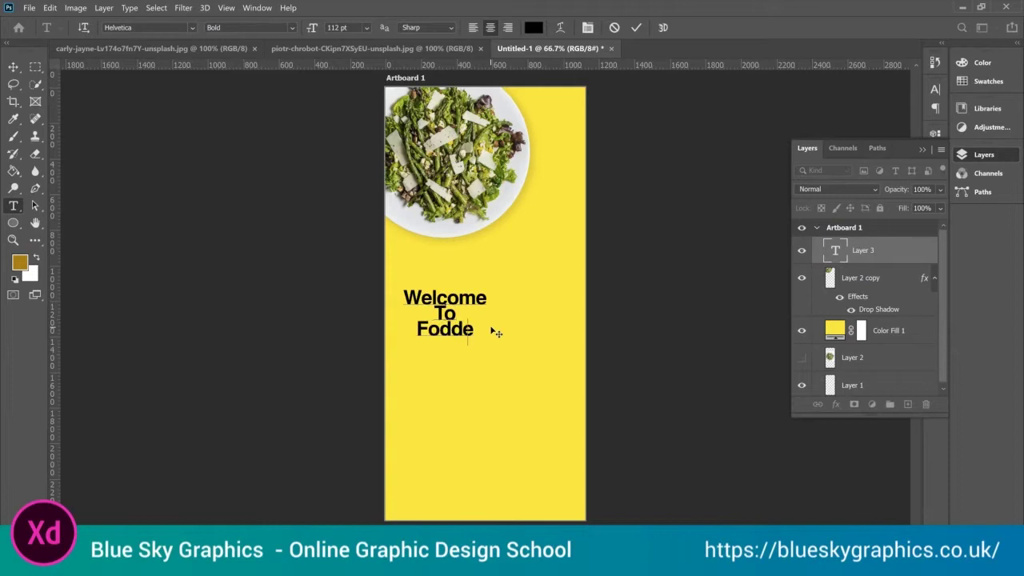
key(BackSpace)
key(BackSpace)
key(BackSpace)
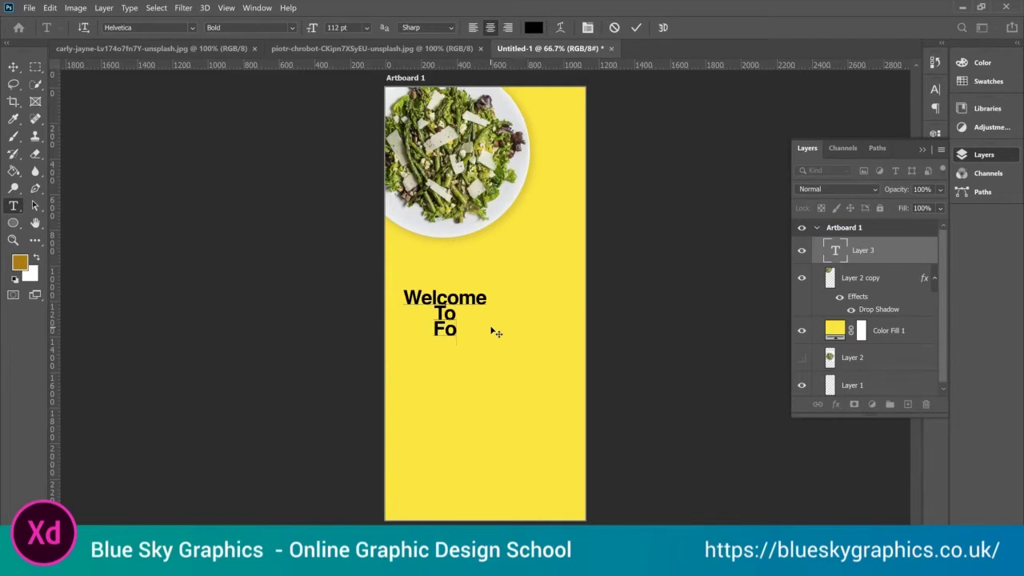
text(ode)
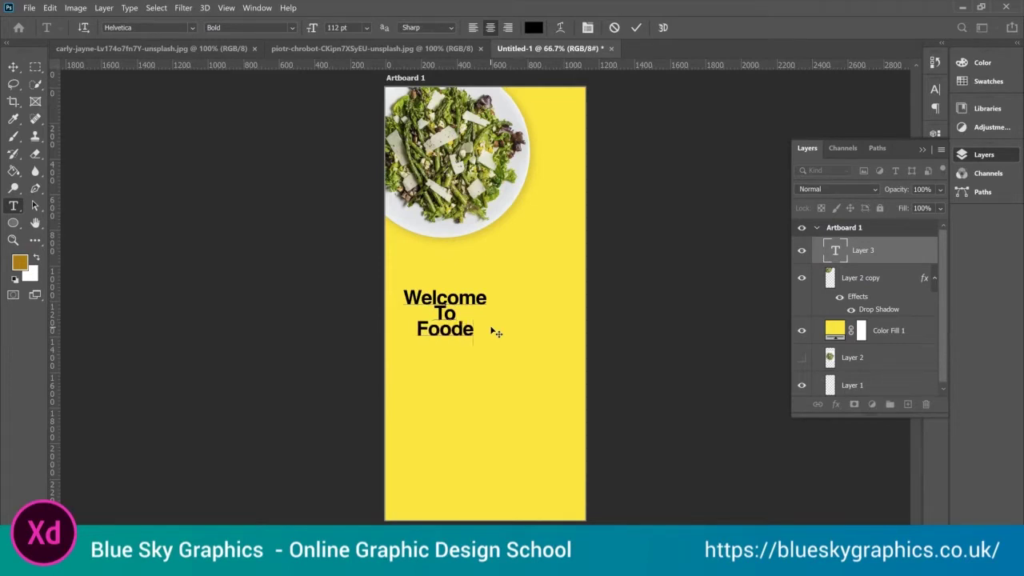
click(14, 66)
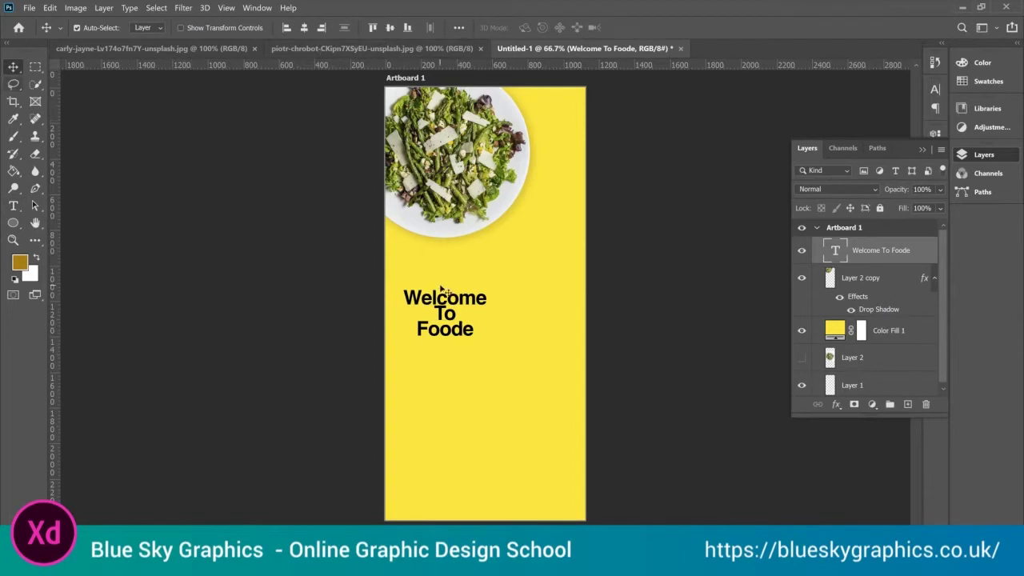
- Left-align the heading text and move it towards the artboard's left edge below the plate
drag(446, 292, 456, 300)
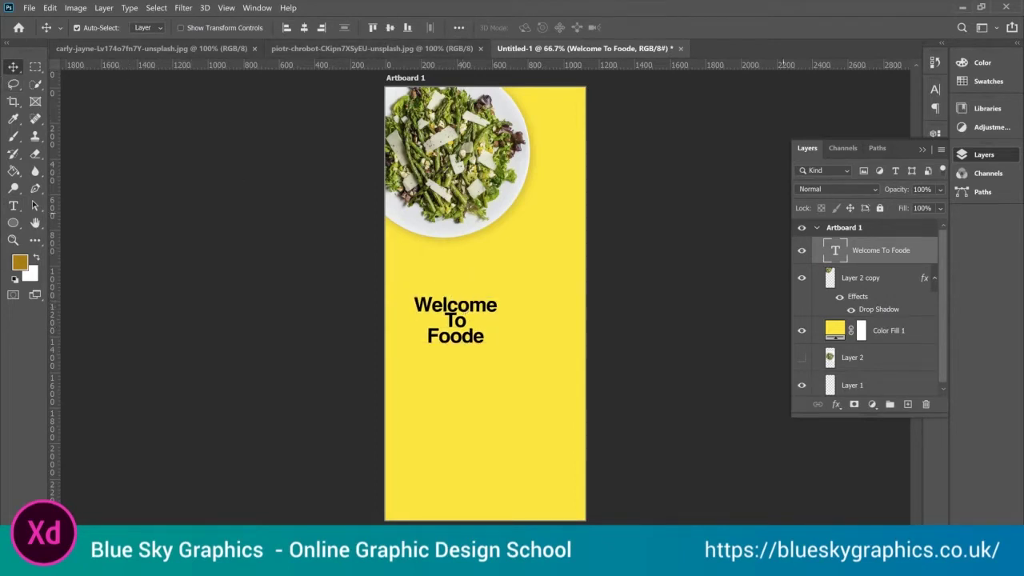
click(922, 148)
click(938, 93)
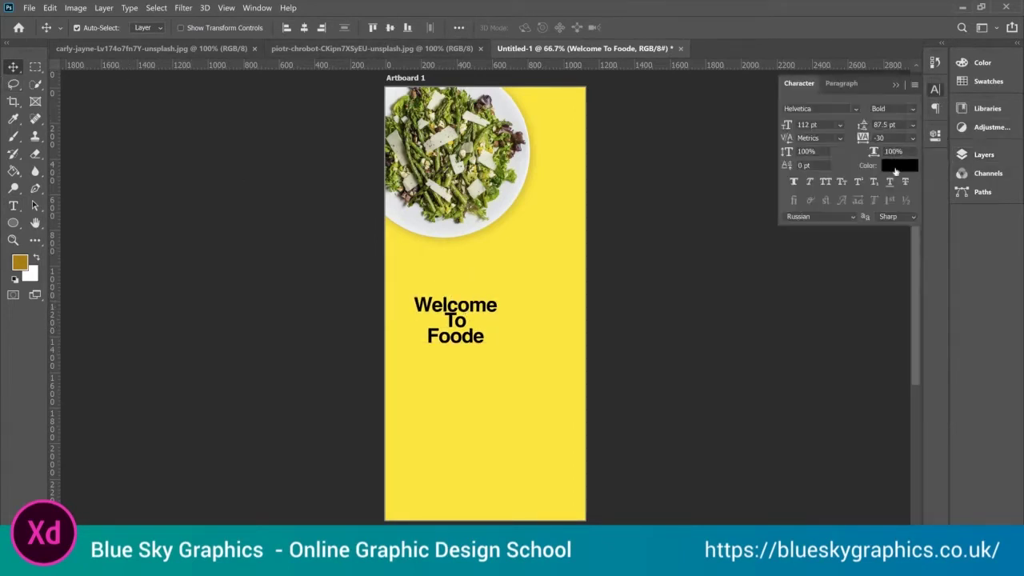
click(935, 108)
click(794, 109)
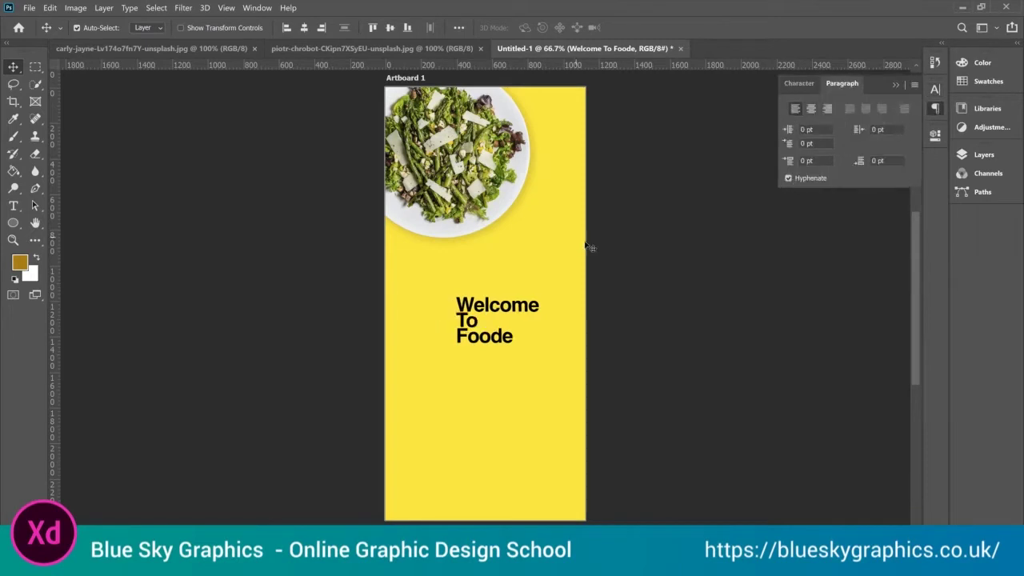
drag(479, 316, 427, 316)
- Set the heading's leading to Auto
click(798, 83)
click(912, 125)
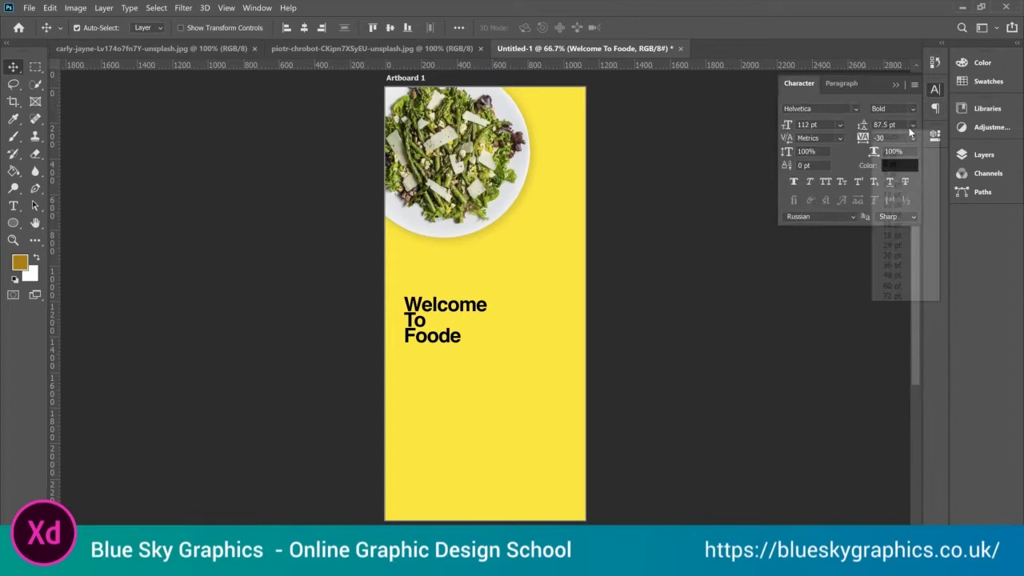
click(908, 137)
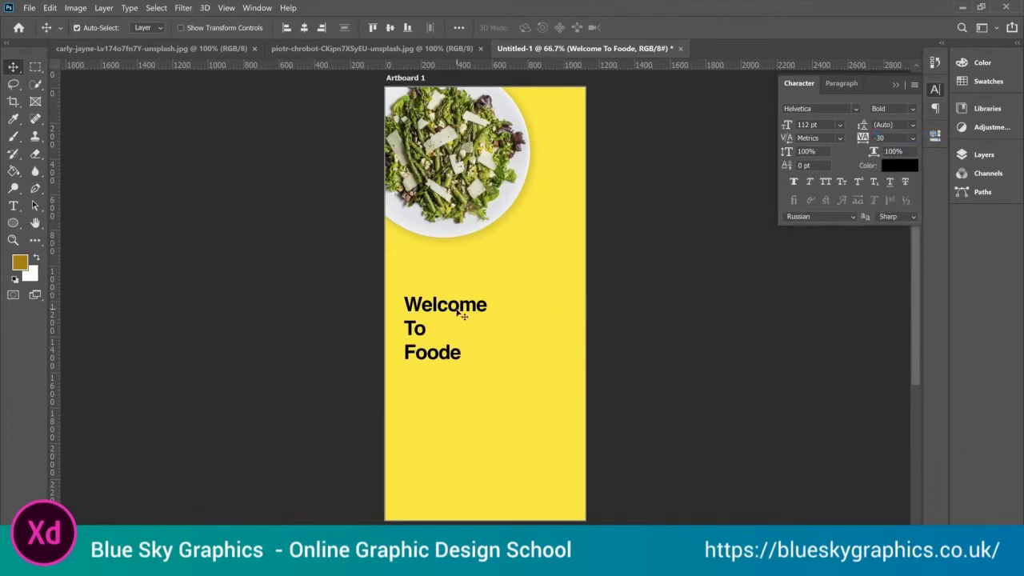
- Set the heading's font size to 200 pt and shift it slightly closer to the artboard's left edge
click(842, 125)
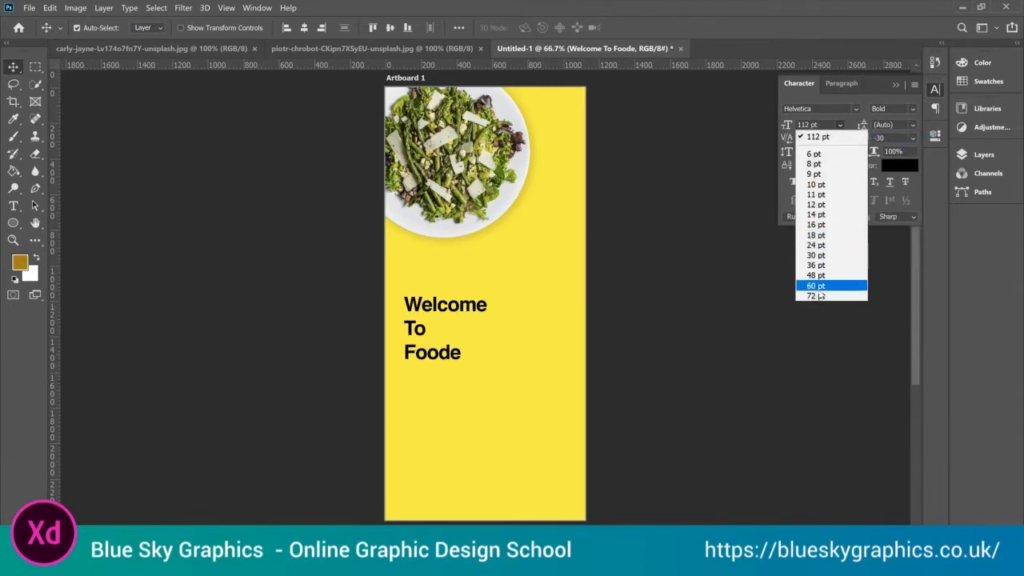
click(821, 120)
click(813, 125)
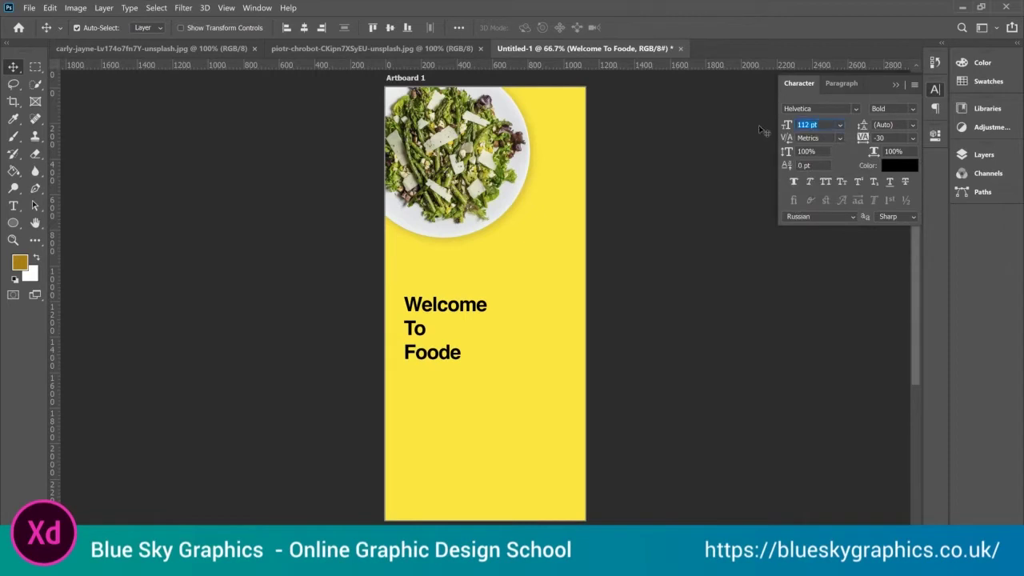
text(200)
key(Return)
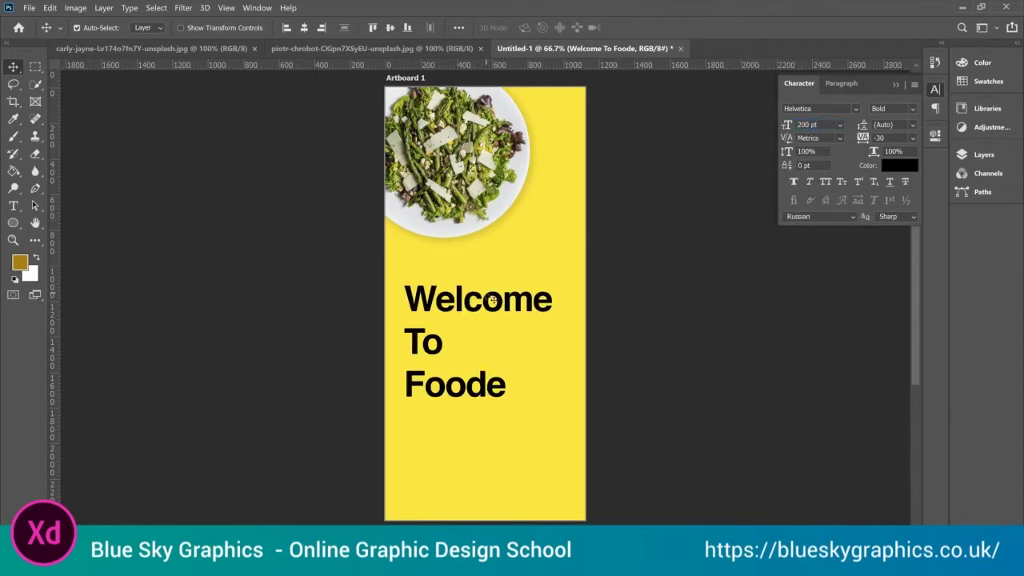
drag(483, 290, 481, 292)
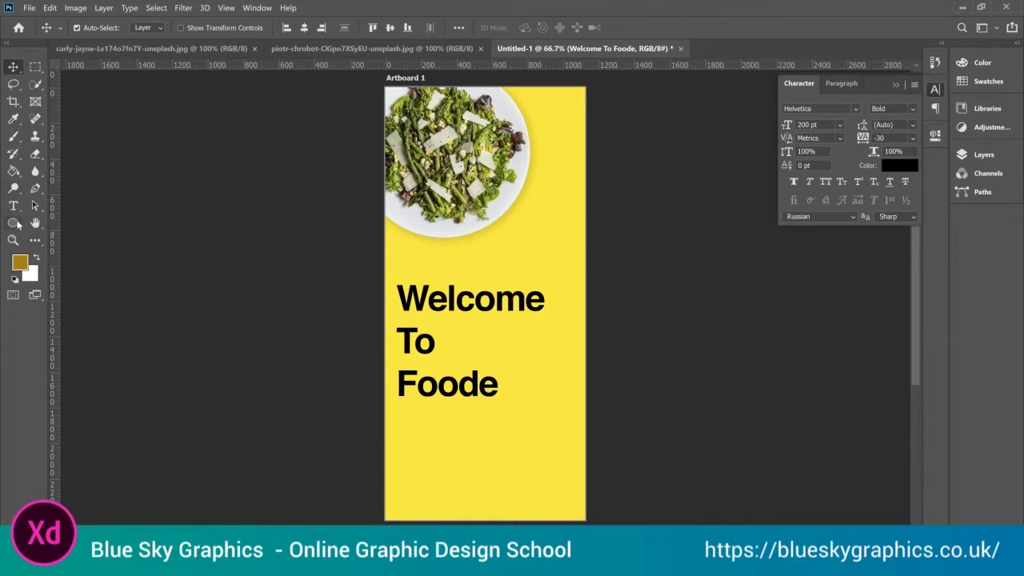
- Draw a rectangle about 537 × 159 px below the heading, ending at the artboard's right edge
click(13, 223)
click(68, 224)
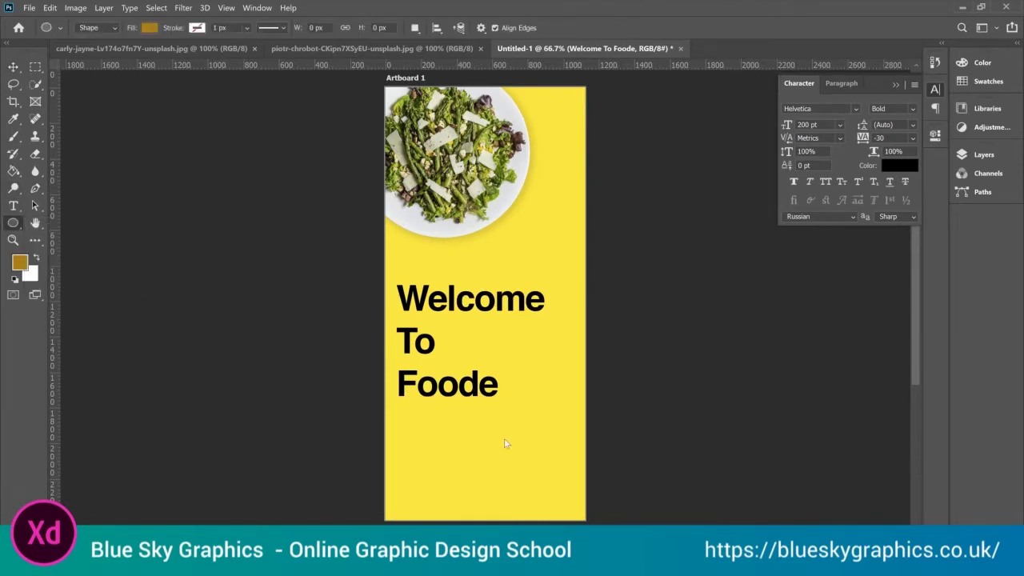
drag(489, 438, 584, 465)
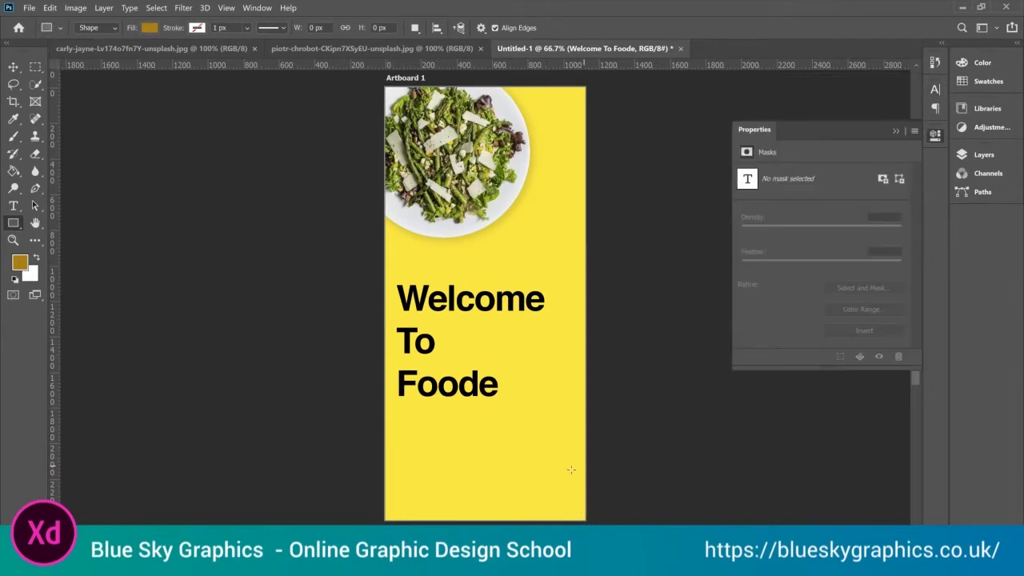
- Change the rectangle's fill colour to white
click(990, 153)
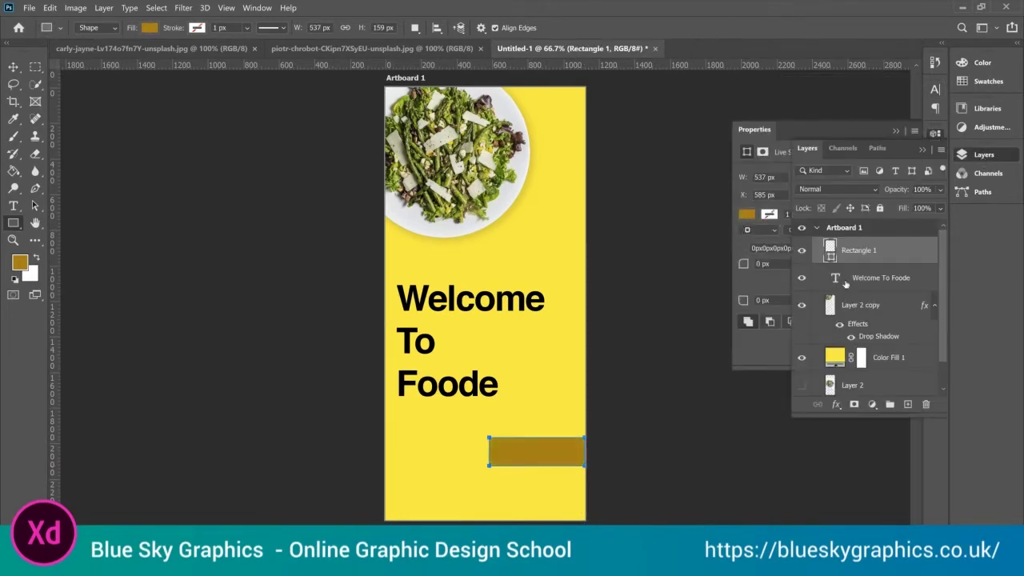
click(750, 218)
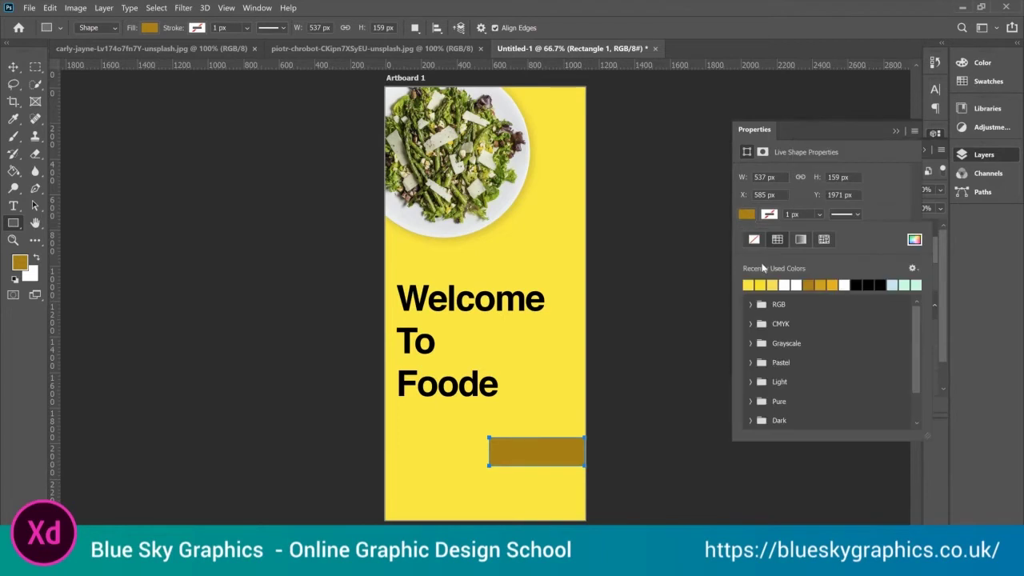
click(796, 285)
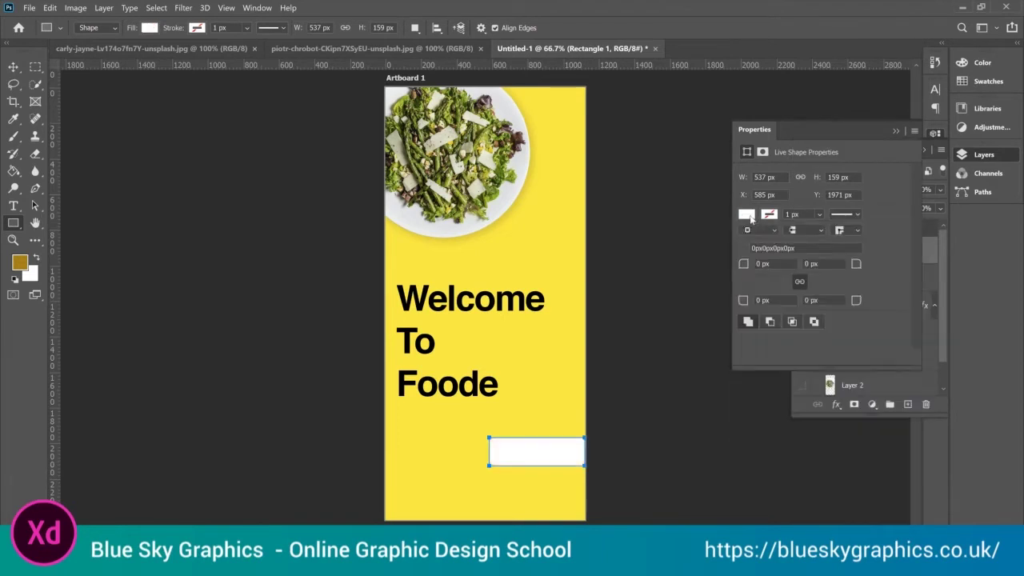
click(894, 132)
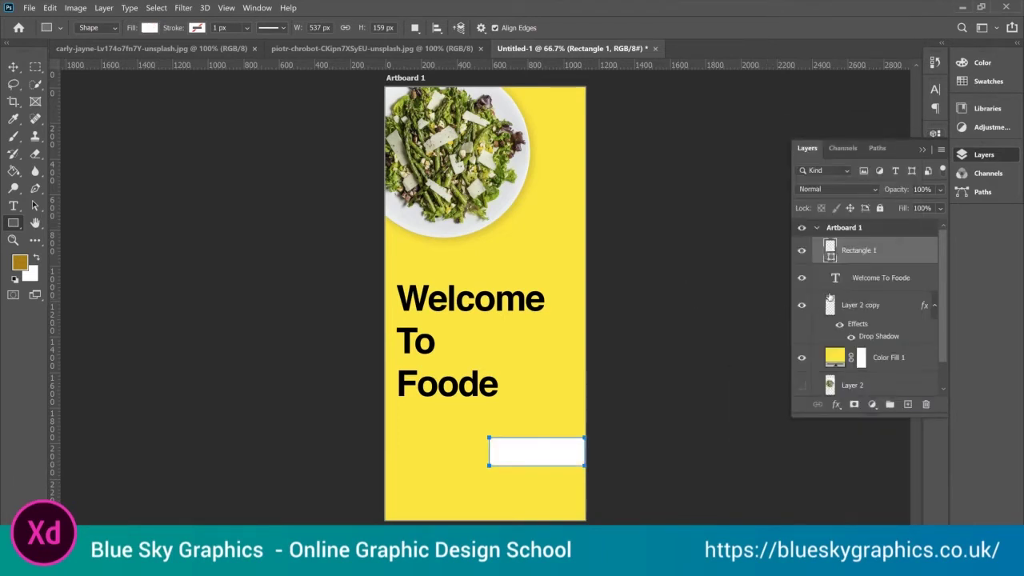
- Round the white rectangle's top-left and bottom-left corners with a radius of 100 px
click(924, 149)
click(934, 136)
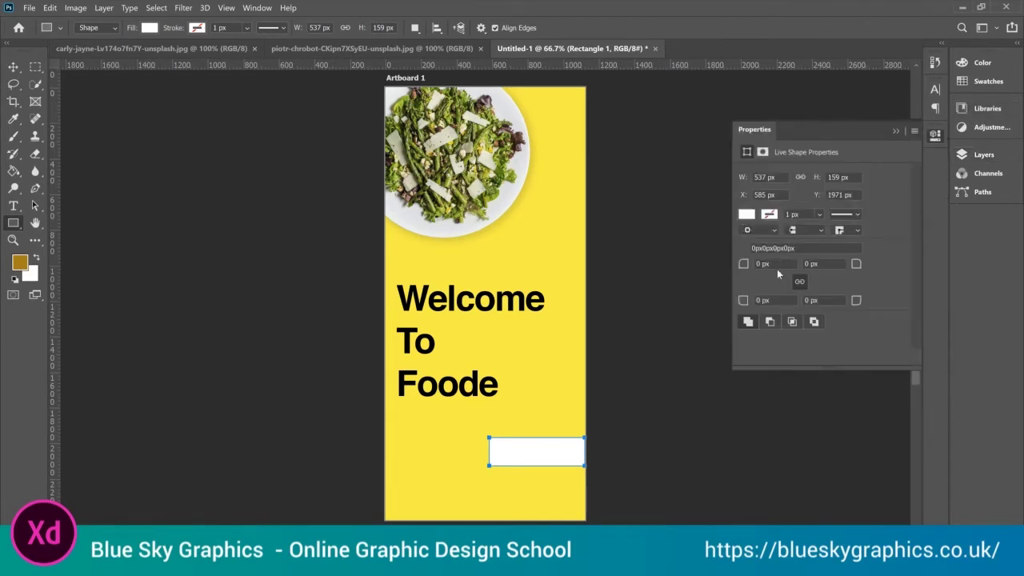
click(783, 263)
key(Return)
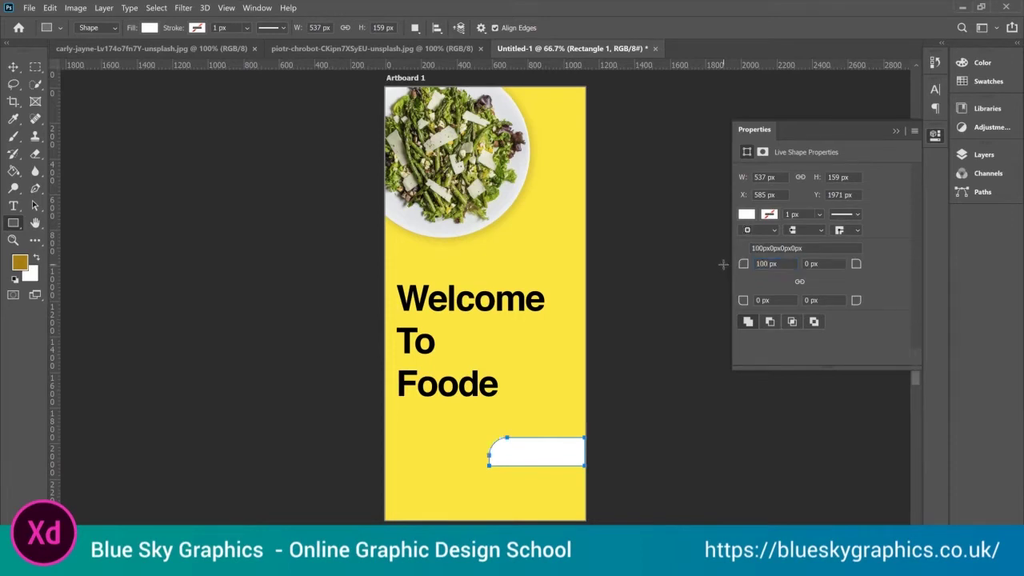
click(774, 299)
text(100)
key(Return)
click(13, 66)
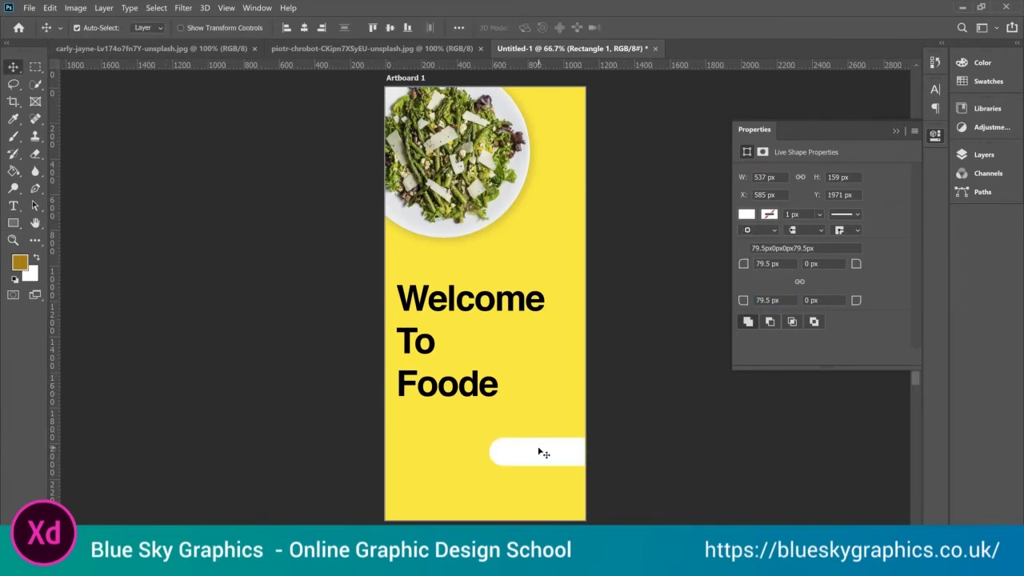
- Add a separate text layer reading "Next" between the heading and the white button shape
click(13, 206)
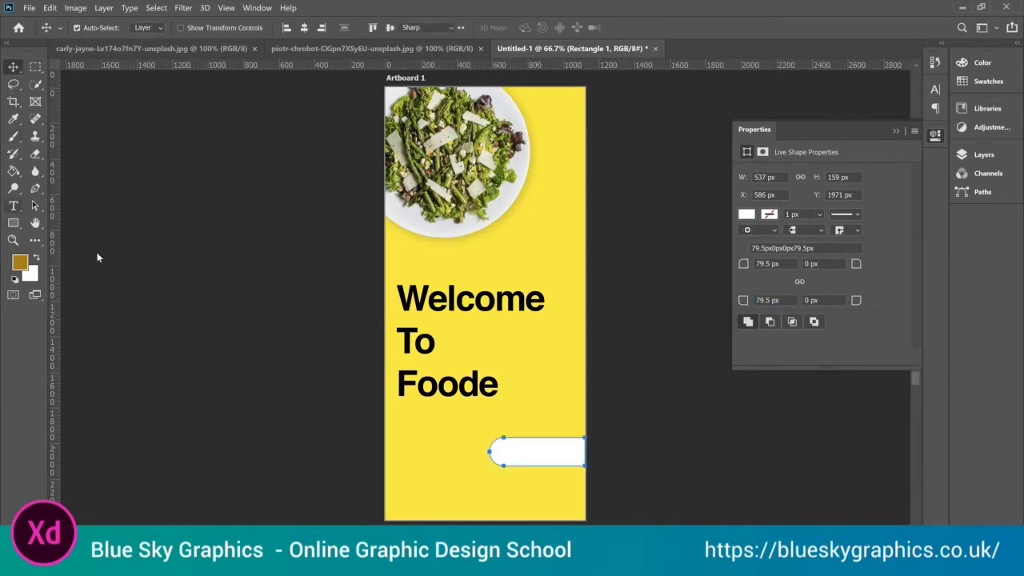
click(437, 440)
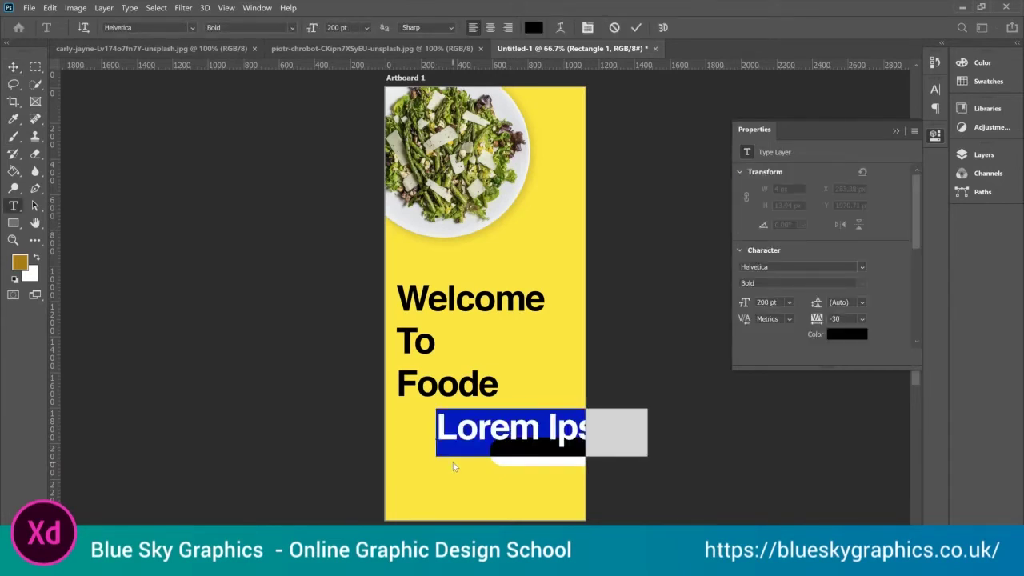
text(Next)
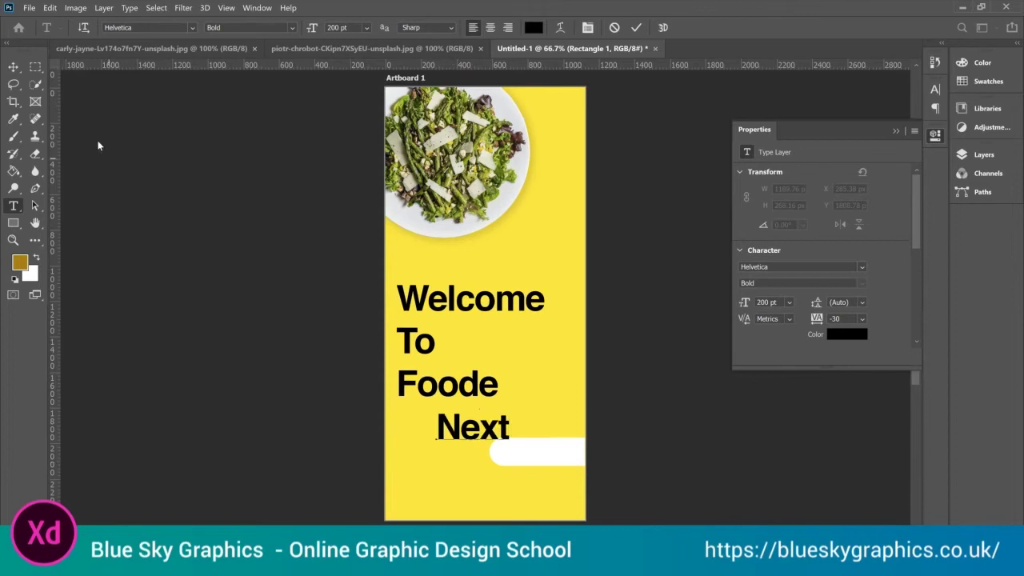
click(13, 67)
- Reduce the "Next" label's font size to 70 pt and place it inside the left part of the white button
click(935, 90)
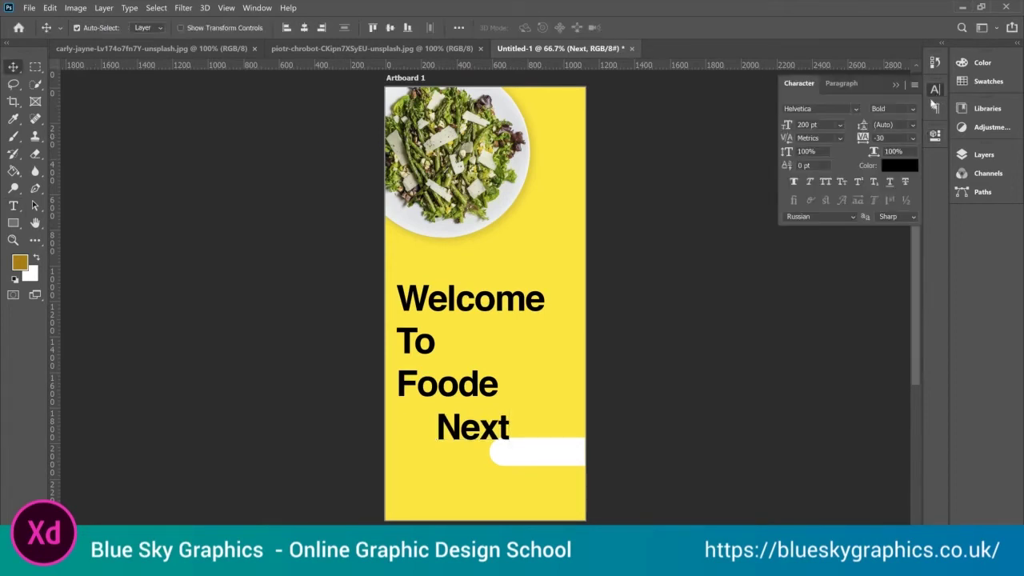
click(824, 124)
text(20)
key(Return)
click(817, 125)
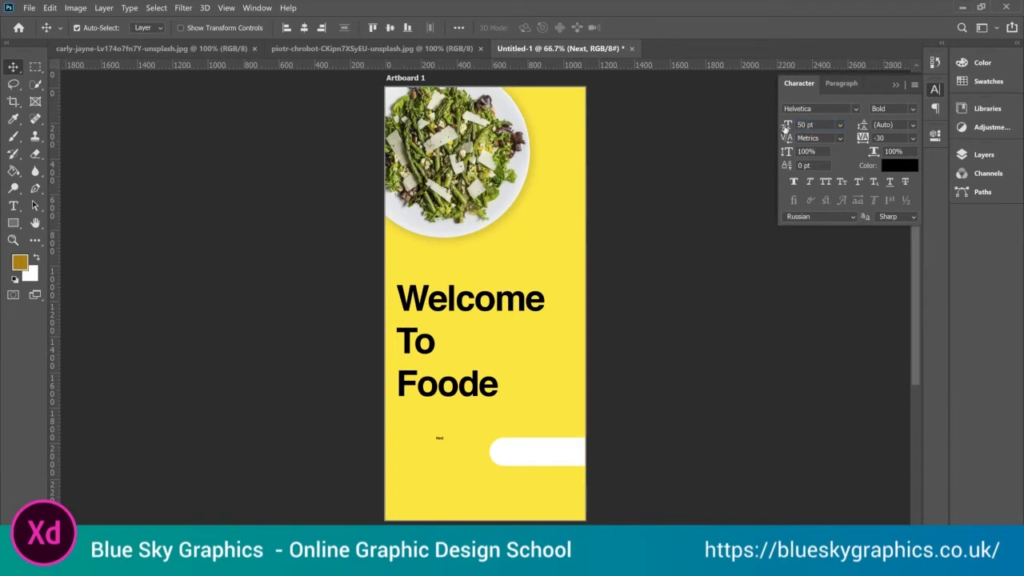
drag(449, 437, 519, 455)
click(815, 125)
click(764, 130)
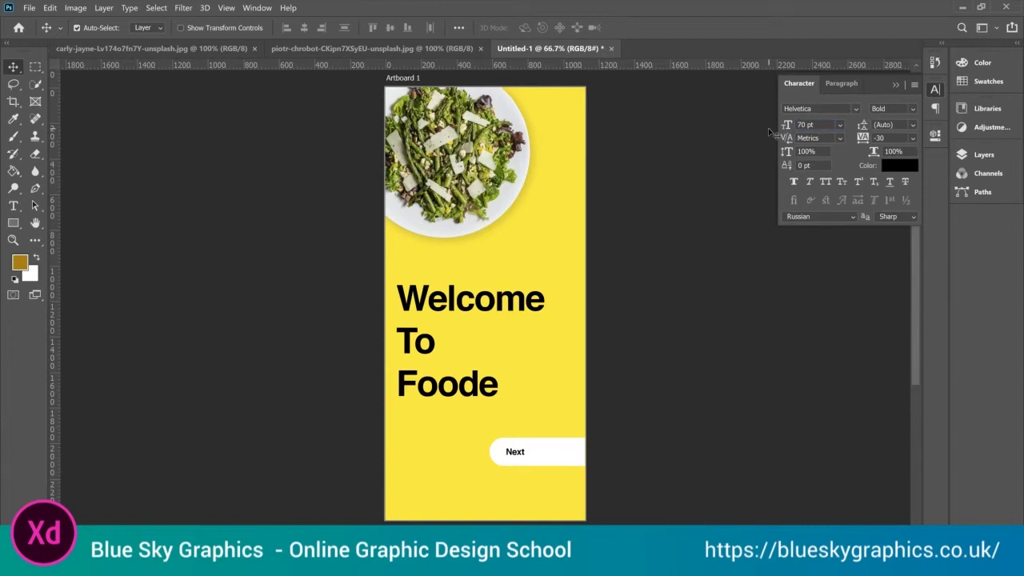
- Nudge the "Next" label slightly within its button and save the document as Foode in Photoshop format on the Desktop
drag(512, 452, 515, 454)
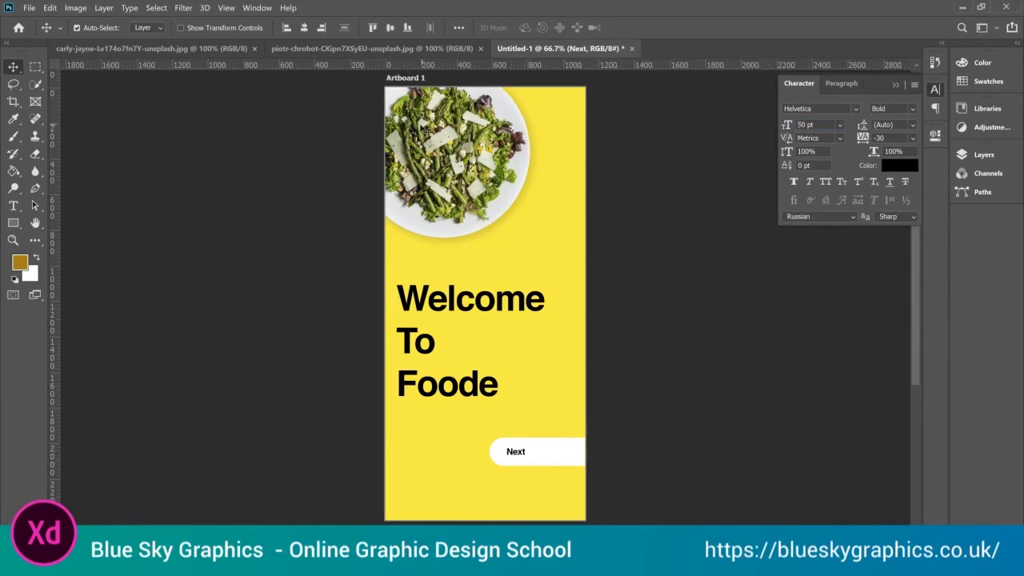
click(30, 8)
click(59, 149)
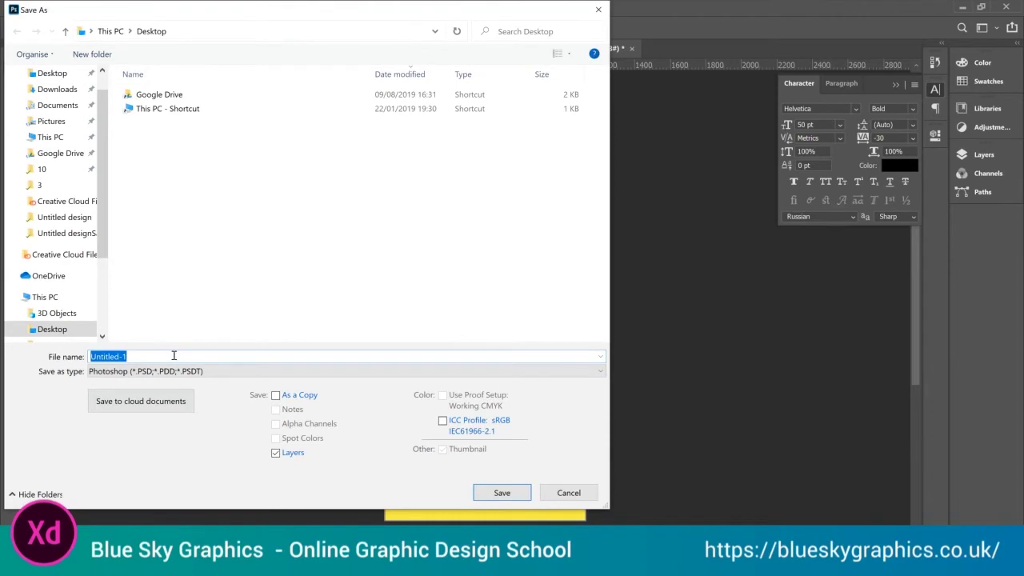
text(Foode)
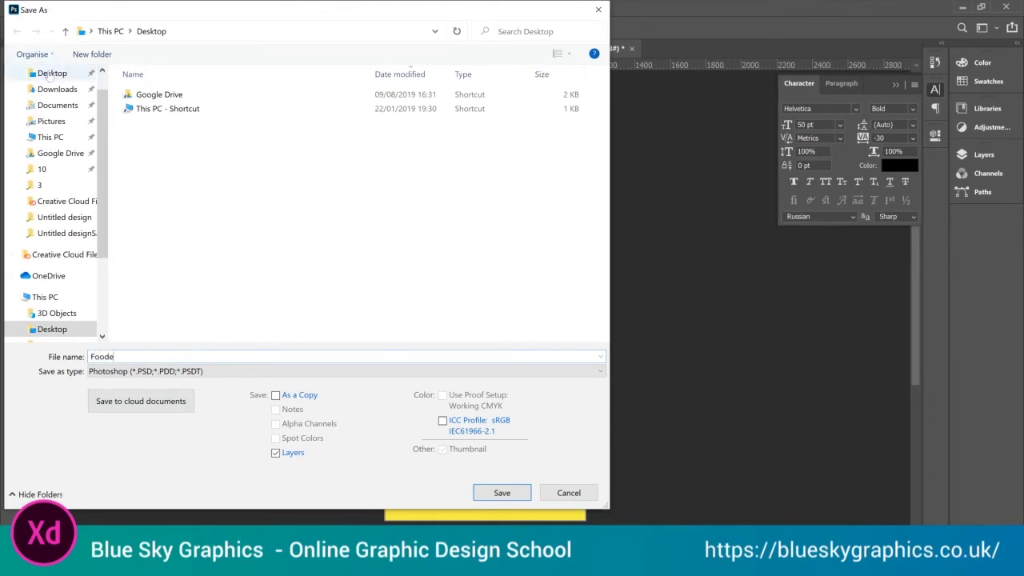
click(50, 75)
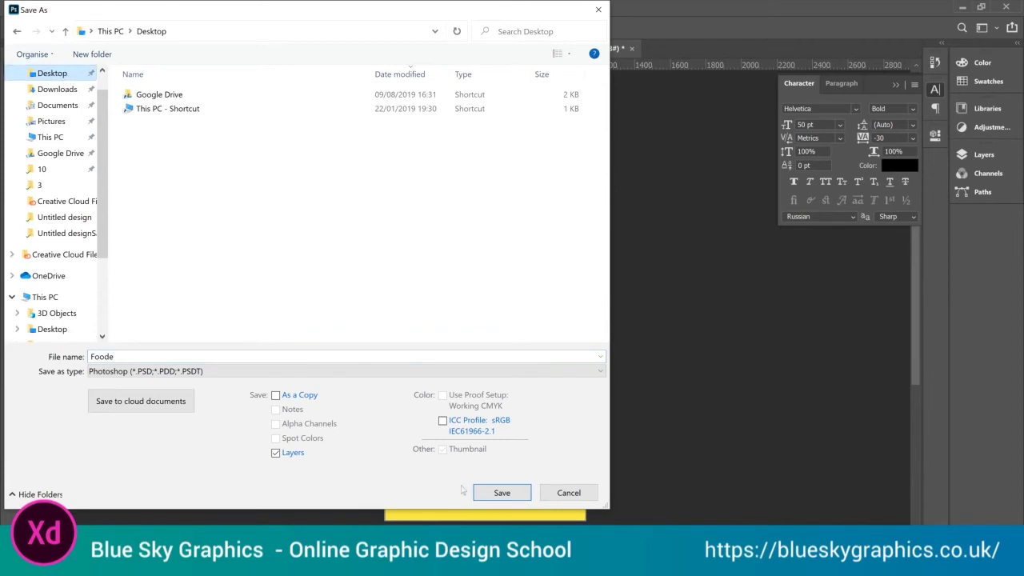
text(e)
click(499, 492)
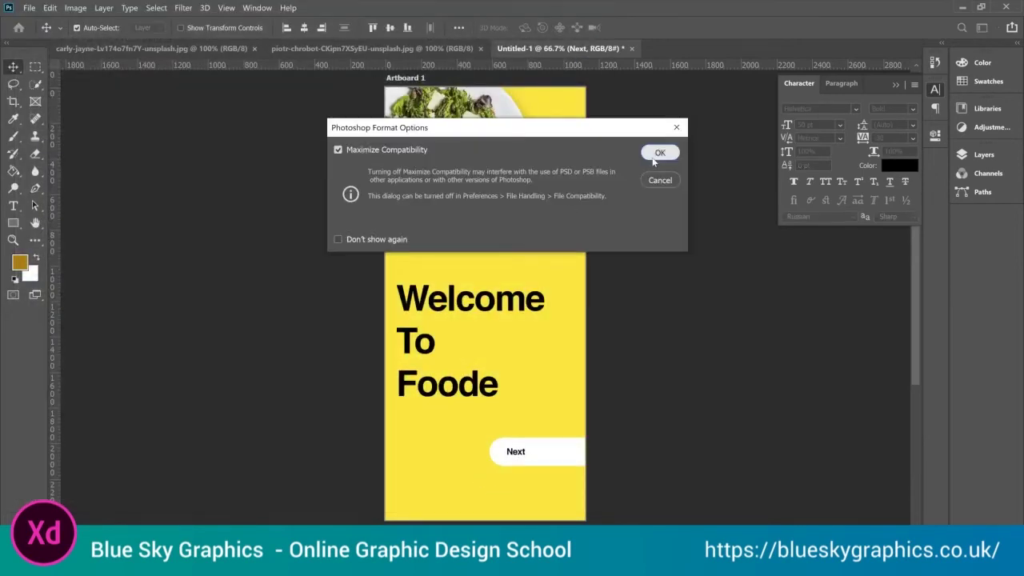
click(658, 154)
- Switch to Adobe XD and open the Foode file from the Desktop
mouse_move(444, 564)
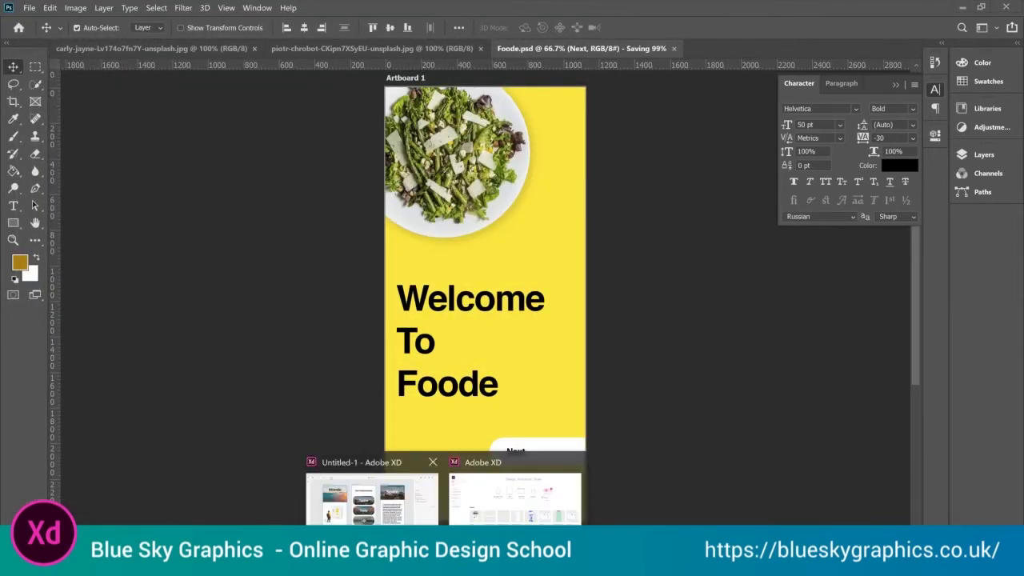
click(514, 512)
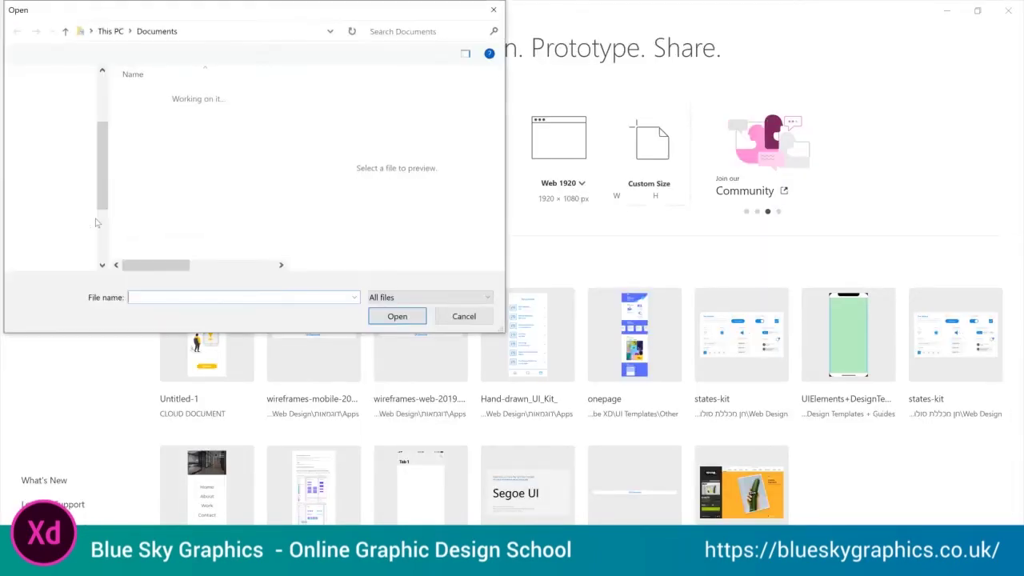
drag(101, 139, 101, 110)
scroll(100, 109, up, 2)
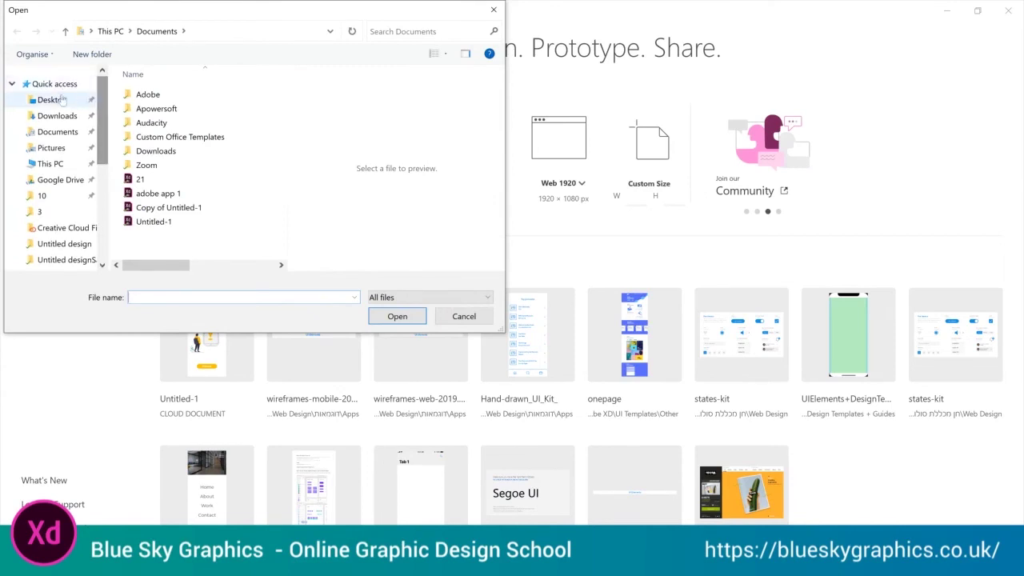
click(52, 99)
click(132, 95)
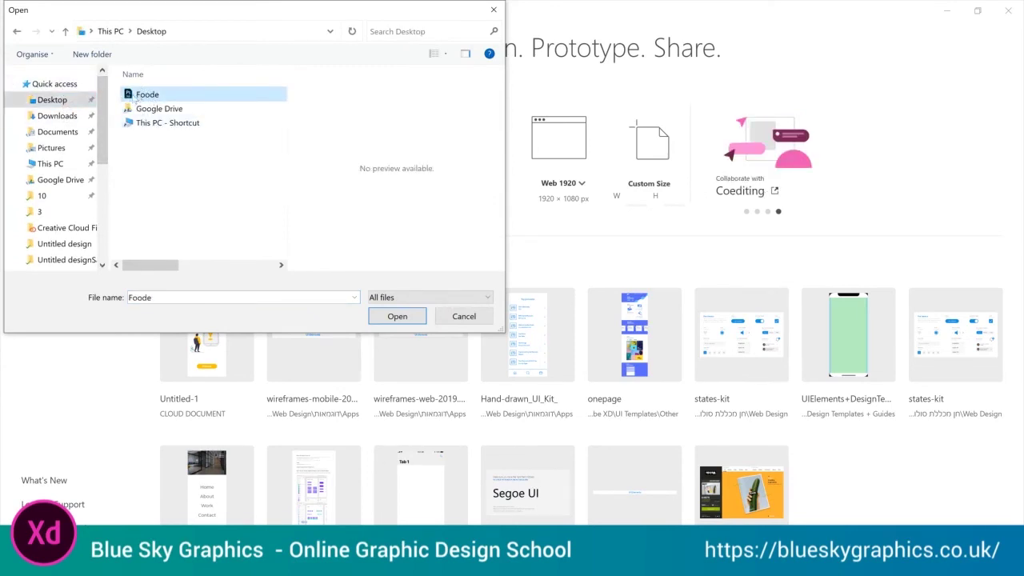
click(397, 315)
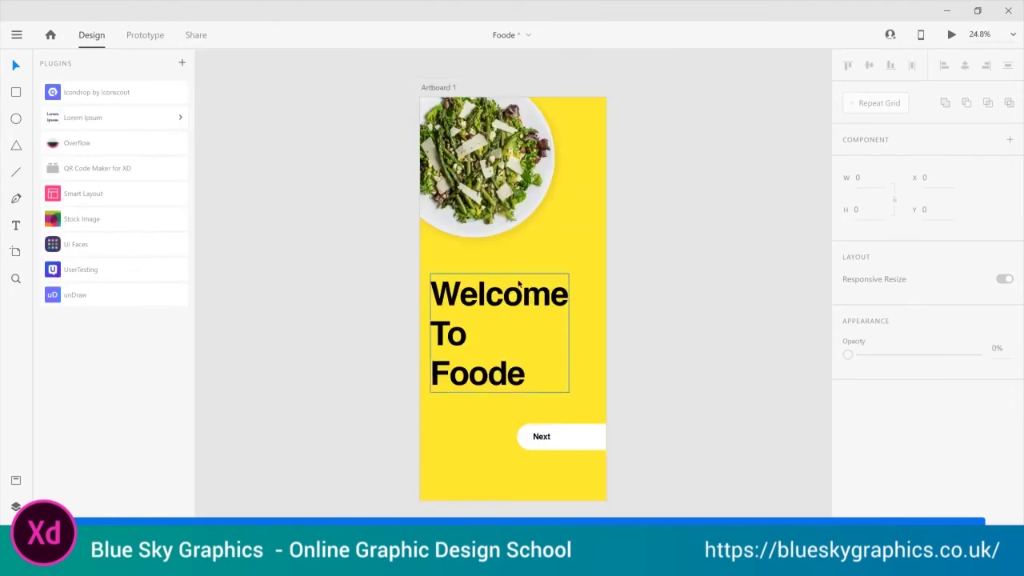
- Change the yellow background rectangle's fill to a bright cyan blue, #0EDCFD
drag(619, 252, 590, 240)
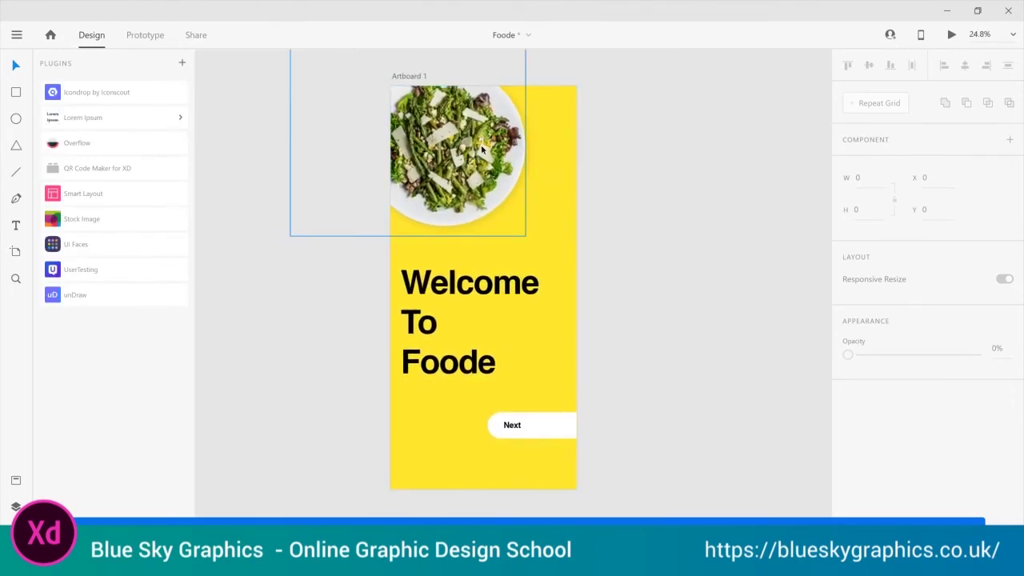
click(552, 201)
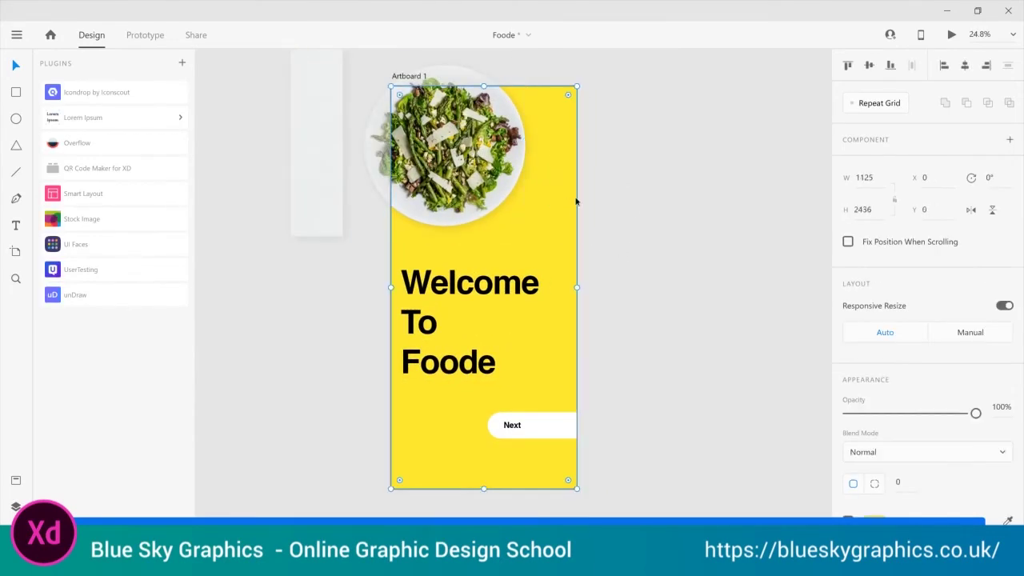
scroll(919, 460, down, 4)
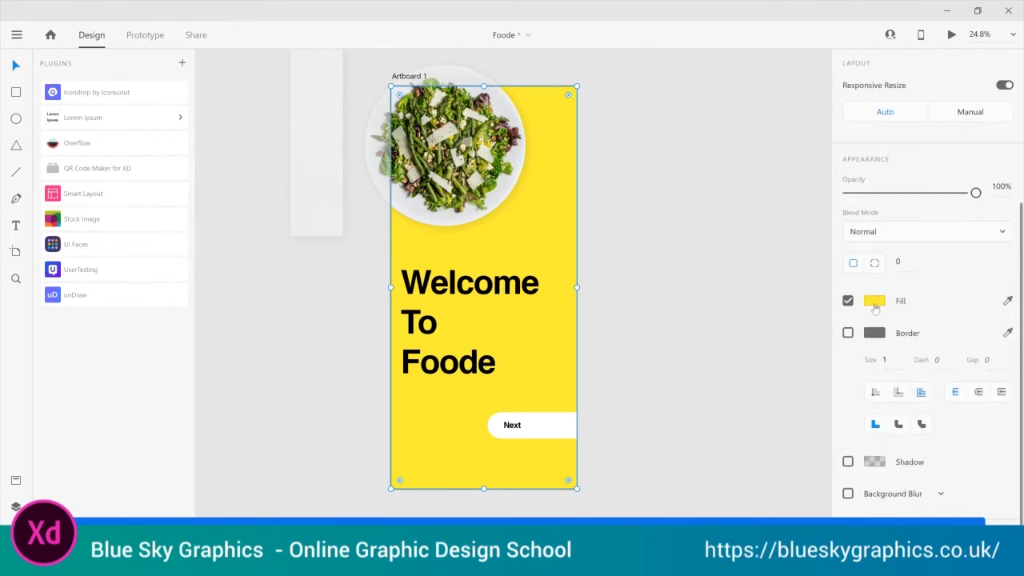
click(873, 300)
drag(789, 277, 788, 240)
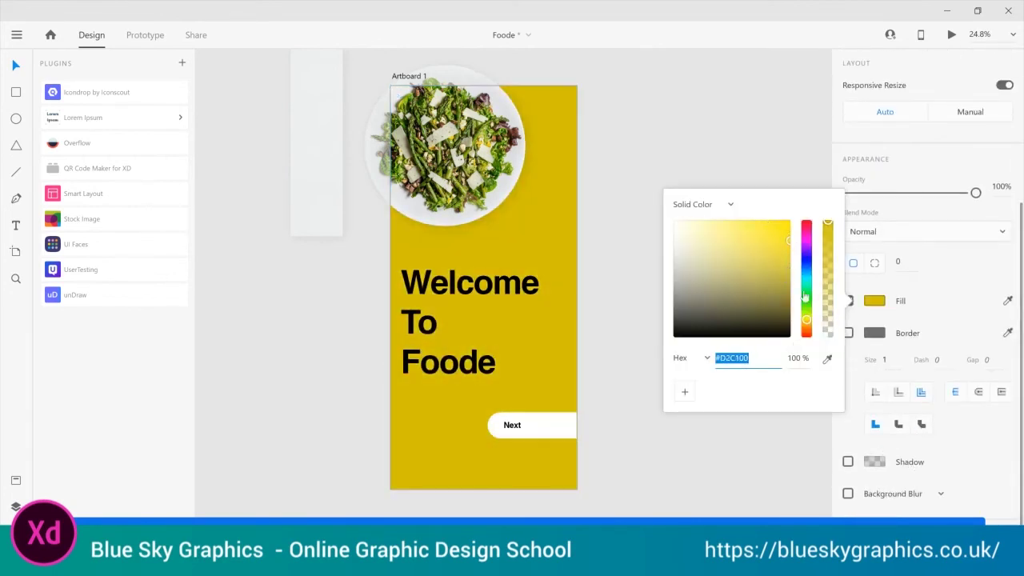
drag(806, 319, 807, 320)
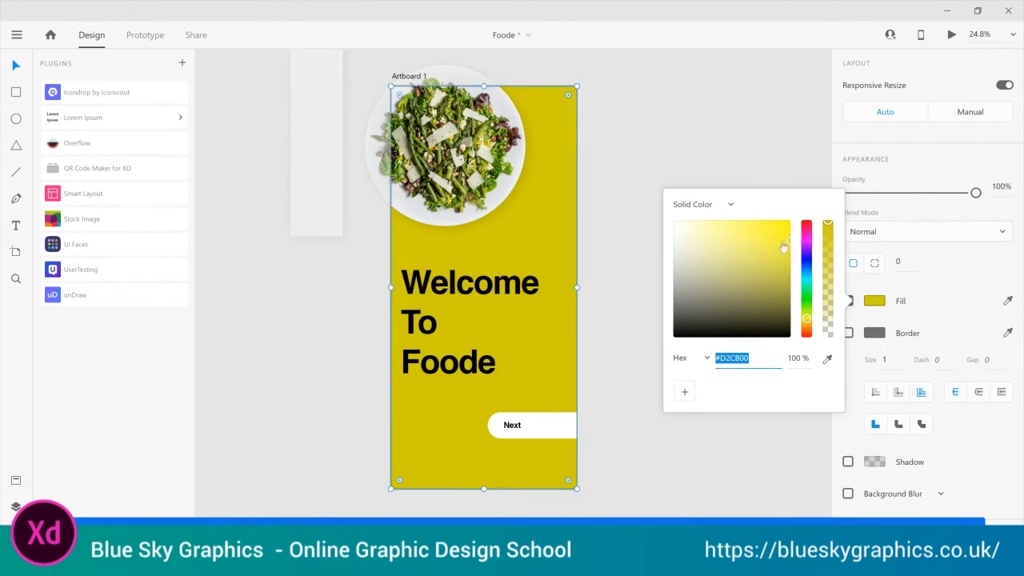
mouse_move(787, 247)
mouse_down()
mouse_move(789, 255)
mouse_move(781, 229)
mouse_up()
mouse_move(806, 283)
mouse_down()
mouse_move(806, 318)
mouse_move(806, 280)
mouse_up()
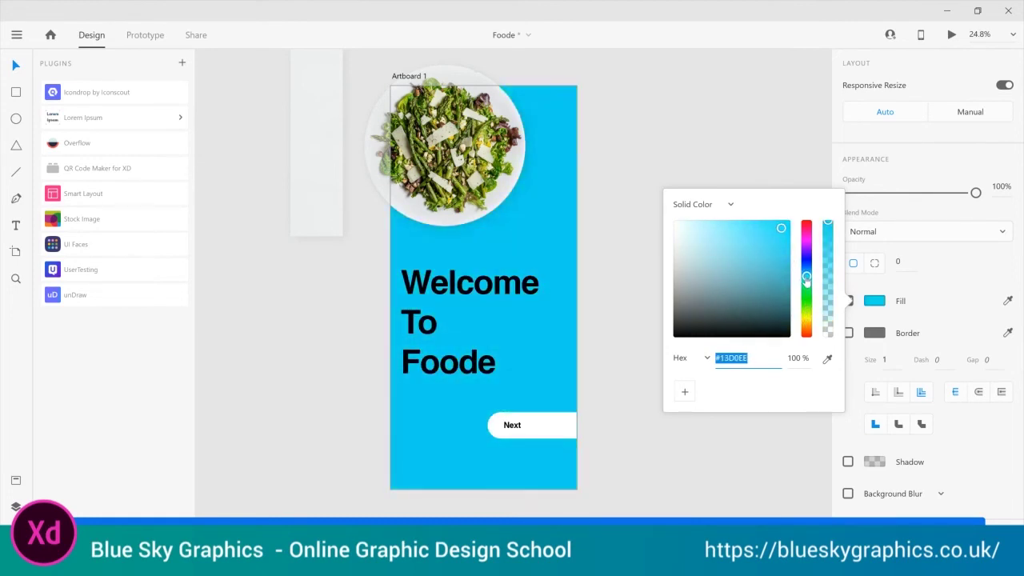
mouse_move(784, 243)
mouse_down()
mouse_move(769, 223)
mouse_move(787, 222)
mouse_up()
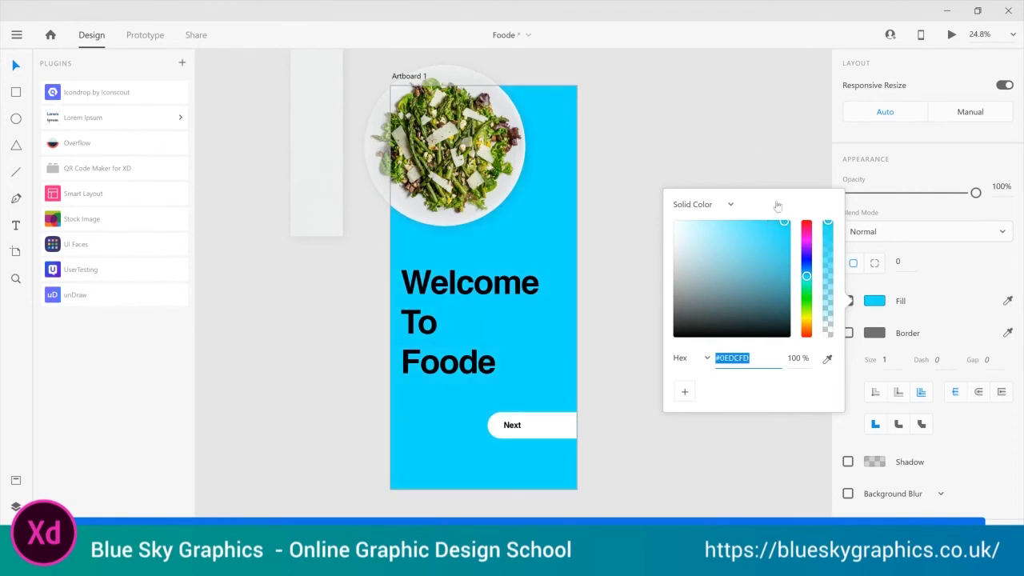
click(749, 149)
- Change the fill colour of the "Welcome To Foode" heading from black to white
click(457, 290)
scroll(856, 344, down, 5)
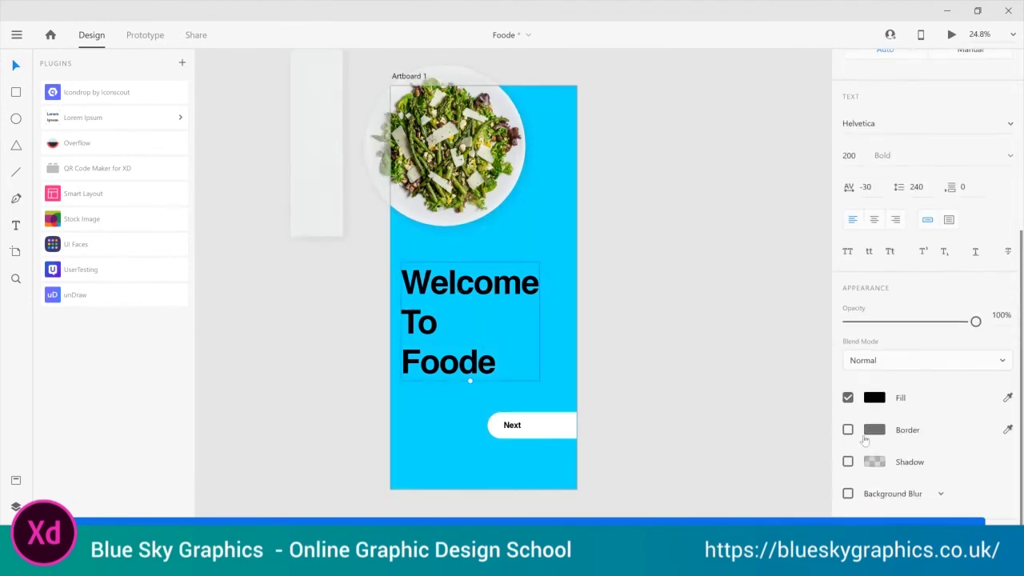
click(880, 398)
drag(714, 430, 635, 267)
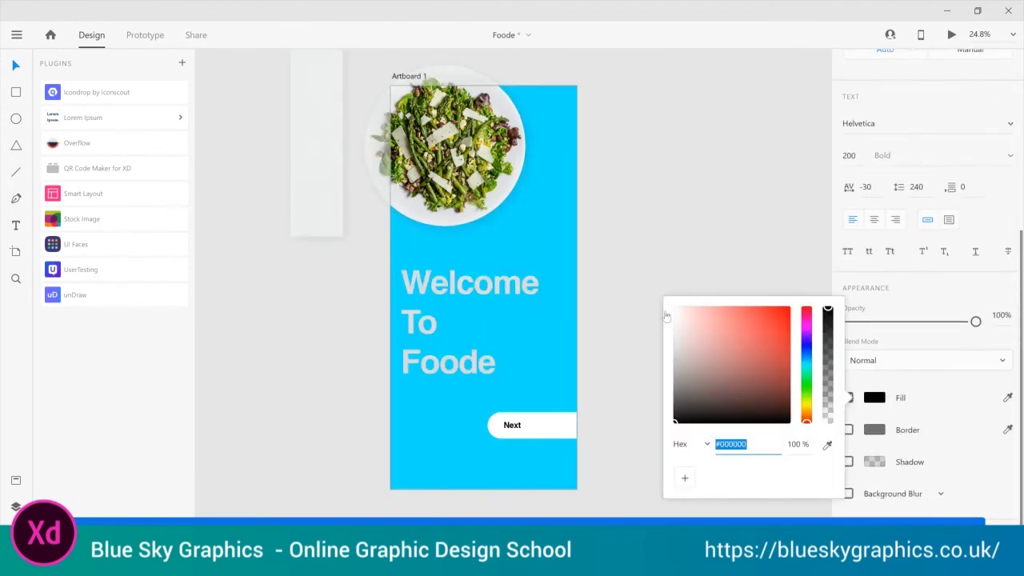
click(635, 267)
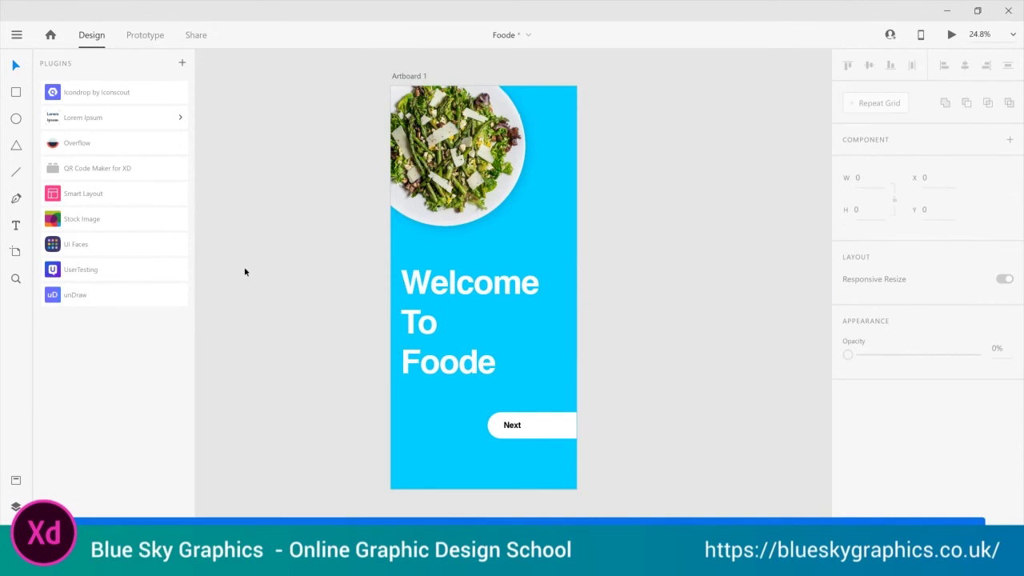
- Add an iPhone X/XS/11 Pro artboard beside Artboard 1 and enlarge it to match that artboard's height
click(16, 252)
scroll(896, 160, down, 2)
scroll(898, 137, up, 2)
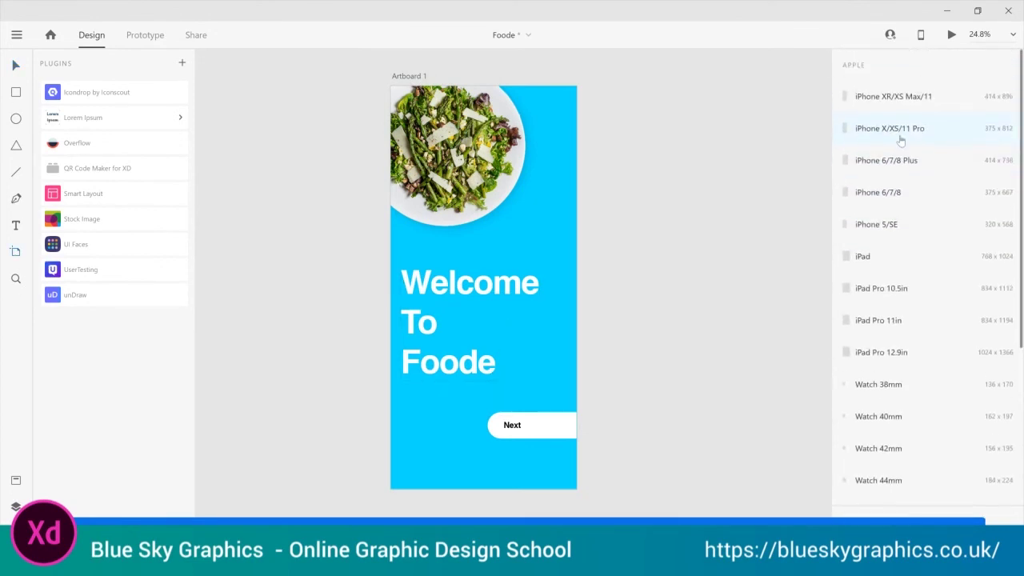
click(896, 131)
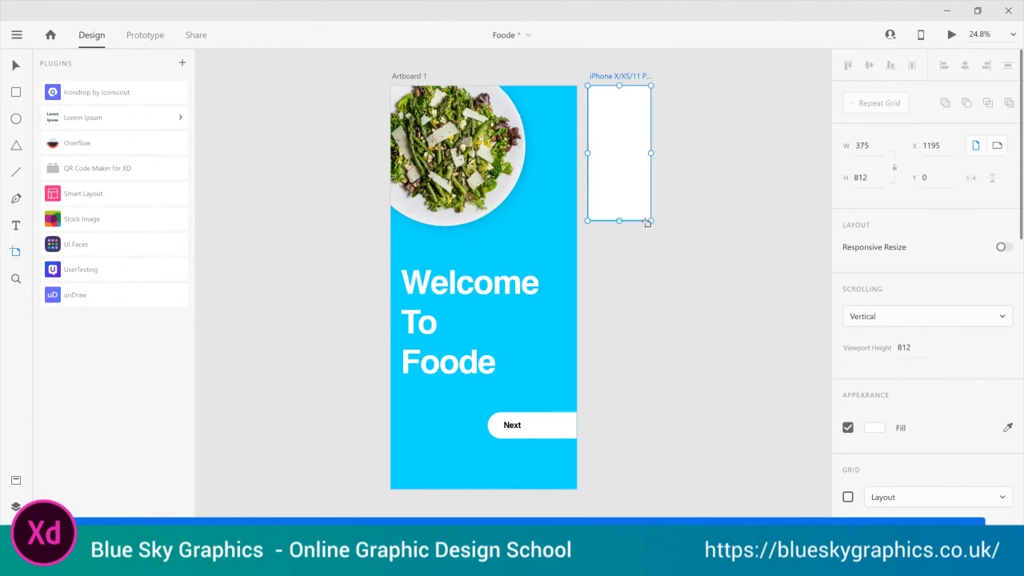
drag(651, 221, 754, 489)
- Delete the stray small artboard and the enlarged blank iPhone artboard beside the welcome screen
click(756, 290)
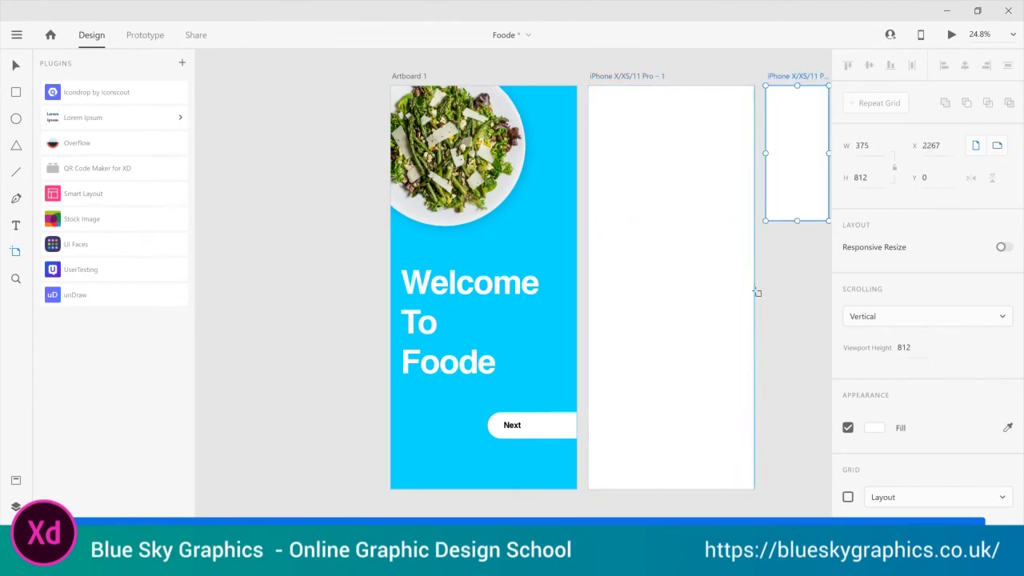
key(Delete)
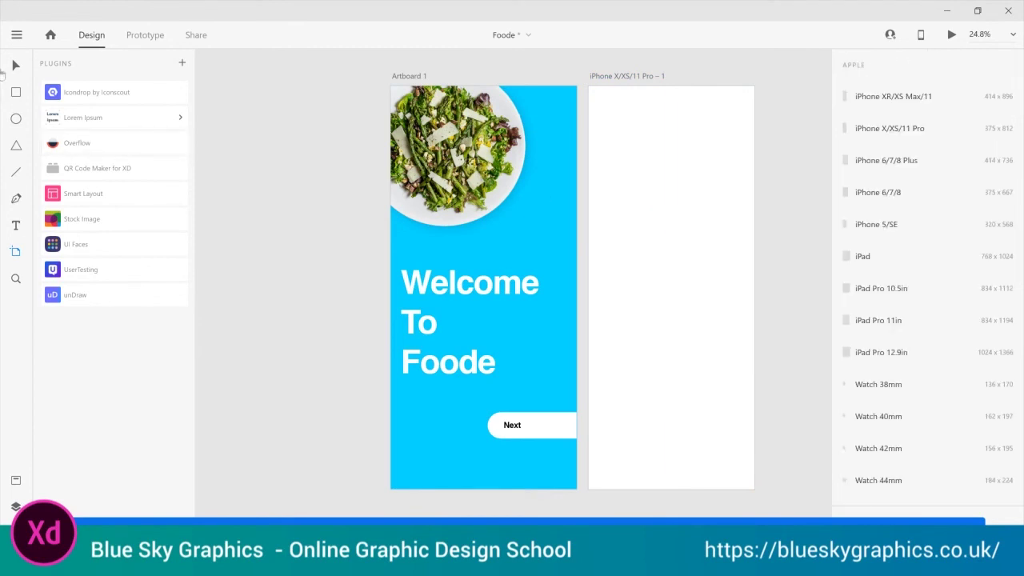
click(15, 68)
click(629, 162)
key(Delete)
click(558, 164)
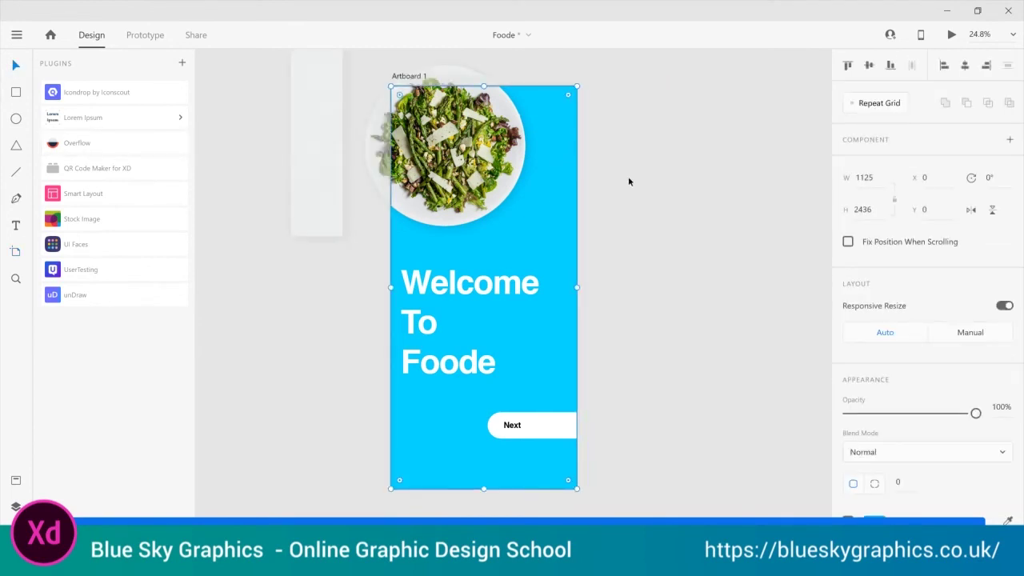
click(641, 196)
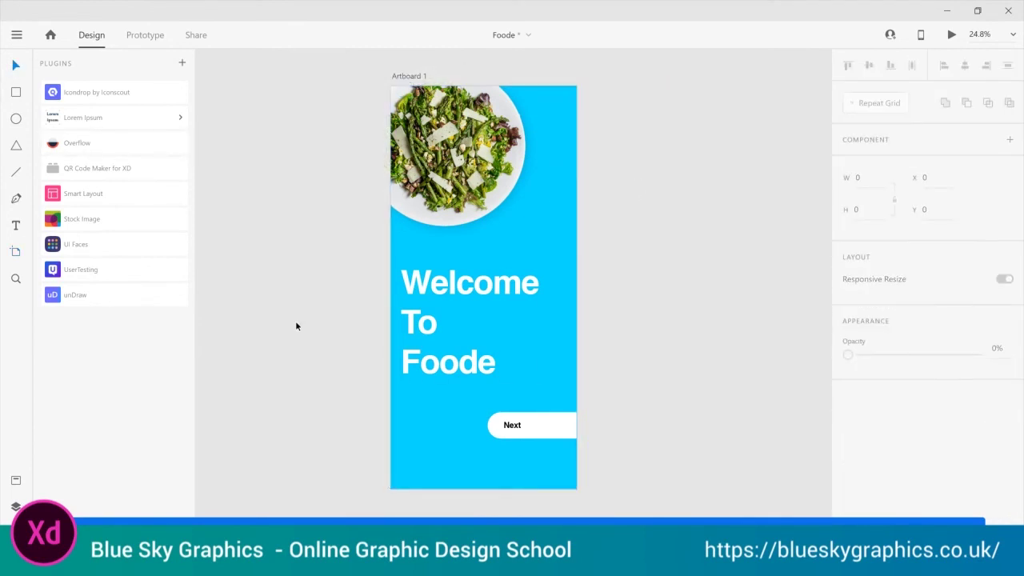
click(535, 430)
click(407, 435)
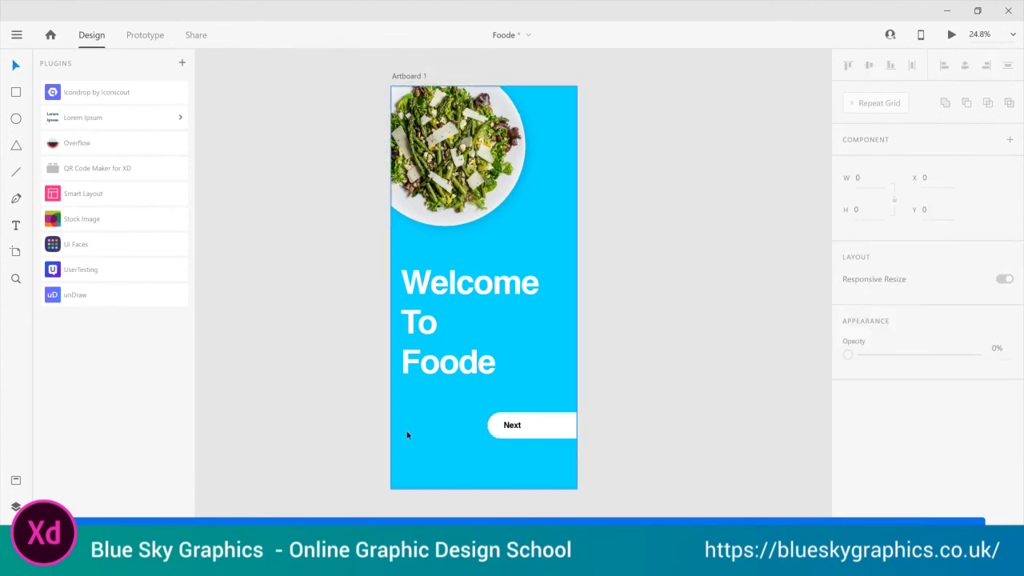